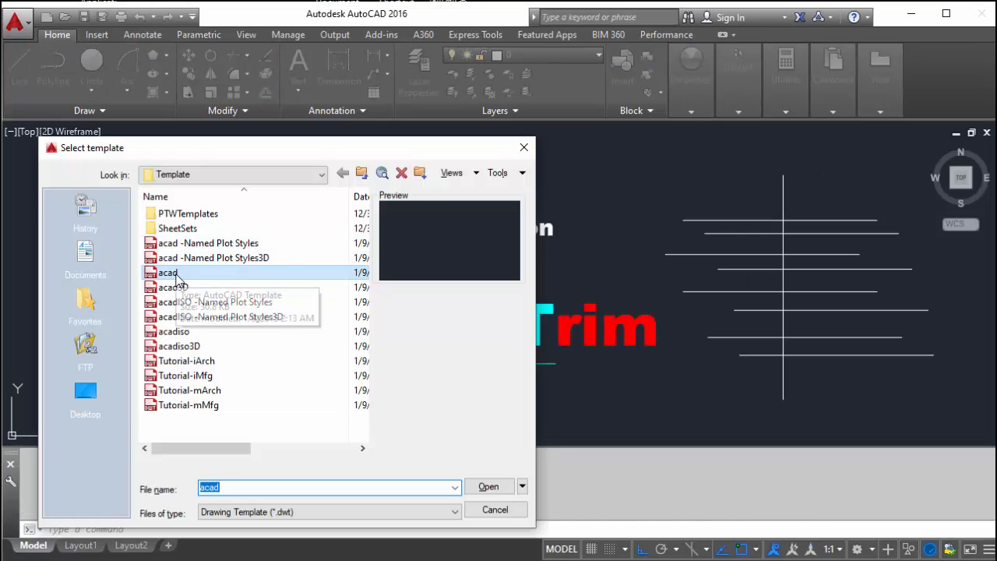
Step: Start a new drawing from the acad template and display its full area with Zoom All
click(178, 275)
double_click(177, 275)
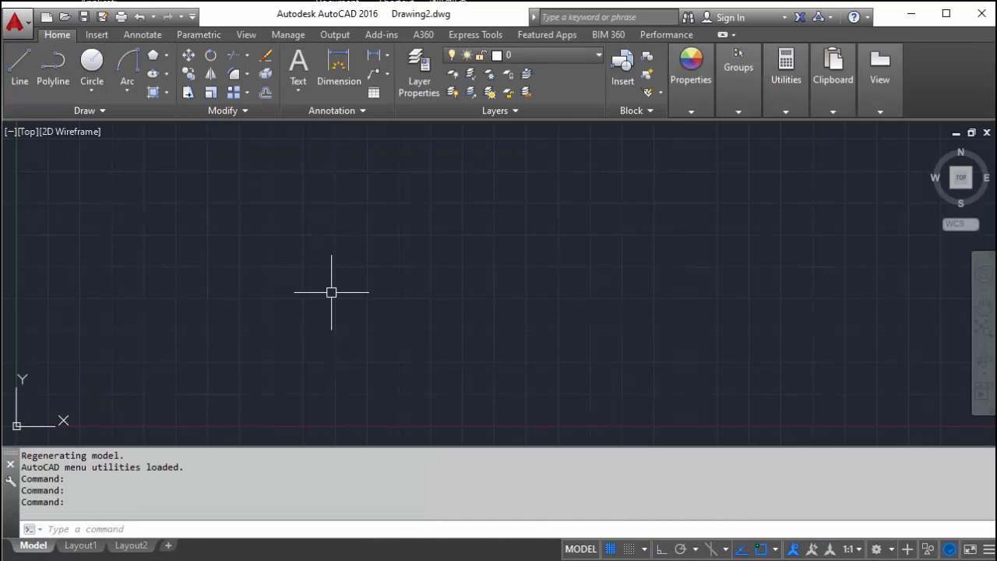
text(Z)
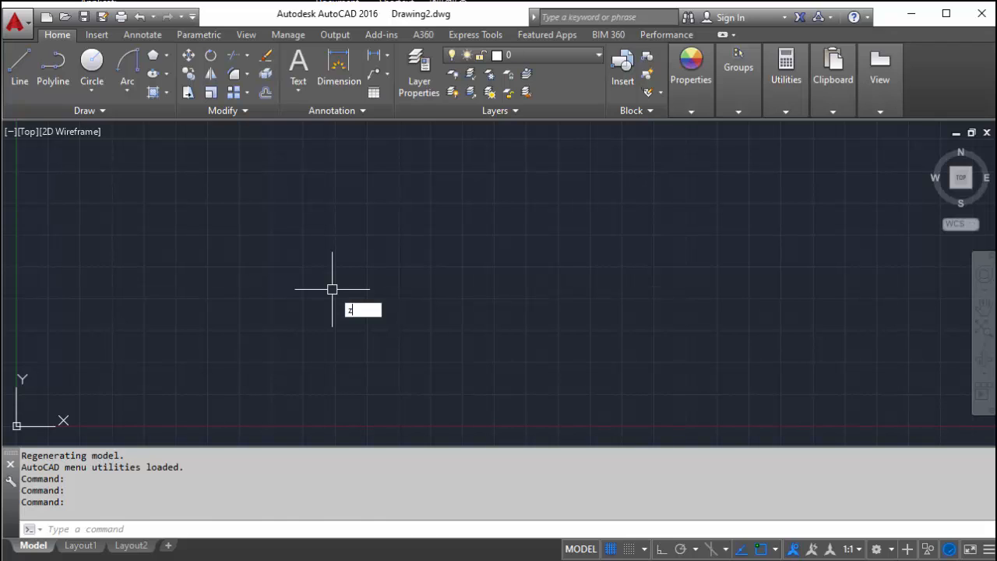
key(Return)
text(a)
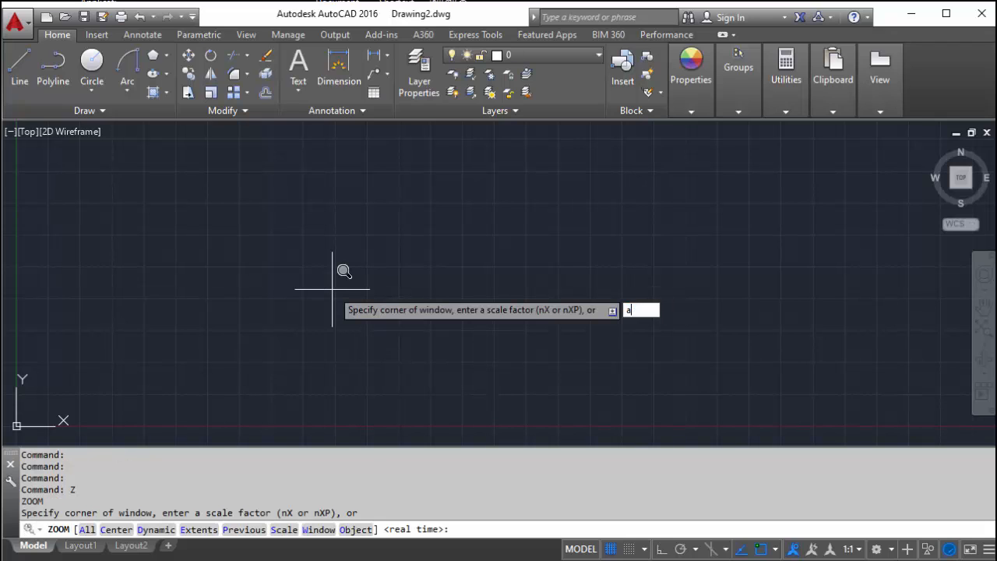
key(Return)
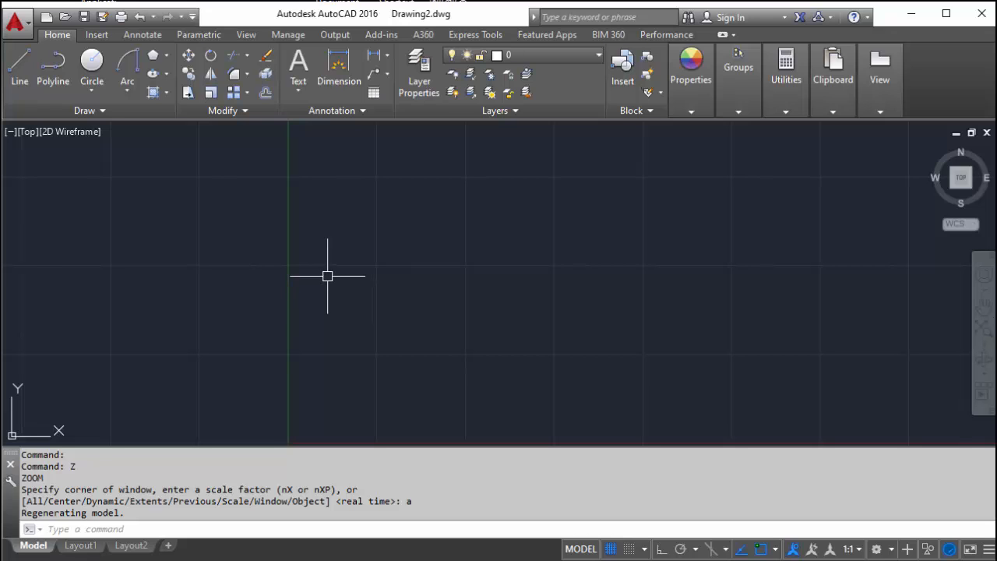
scroll(264, 273, down, 8)
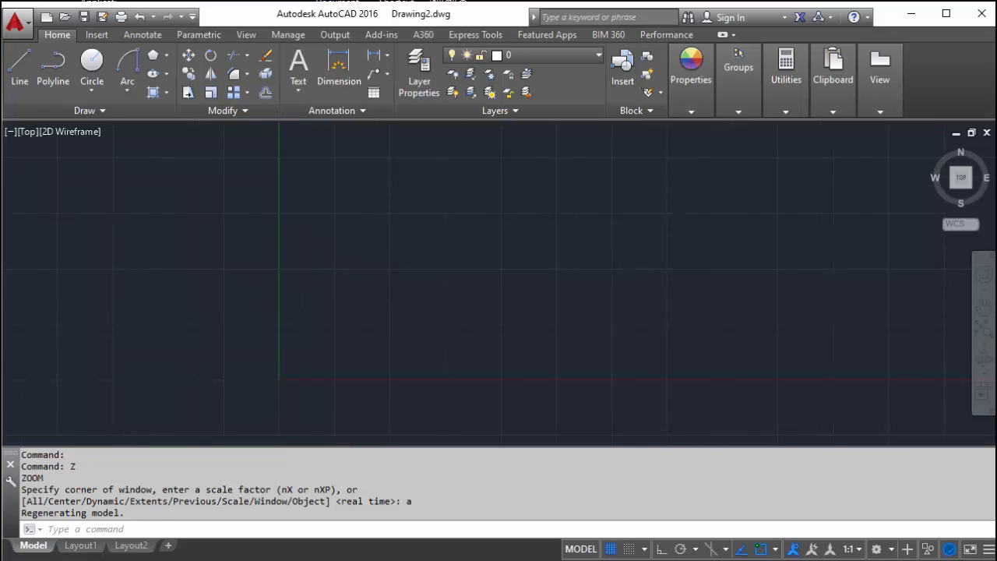
scroll(291, 276, up, 7)
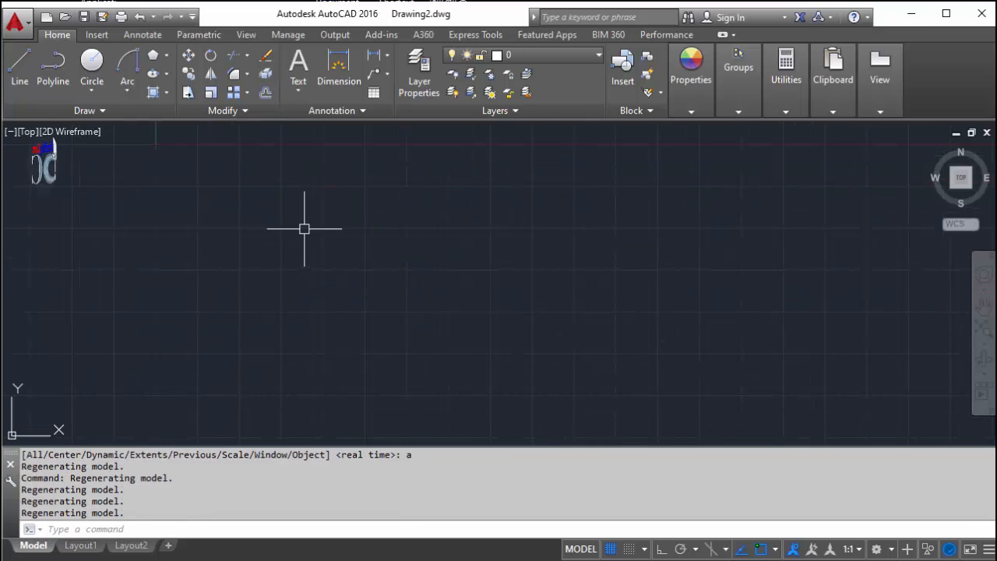
scroll(274, 345, down, 8)
scroll(337, 274, up, 5)
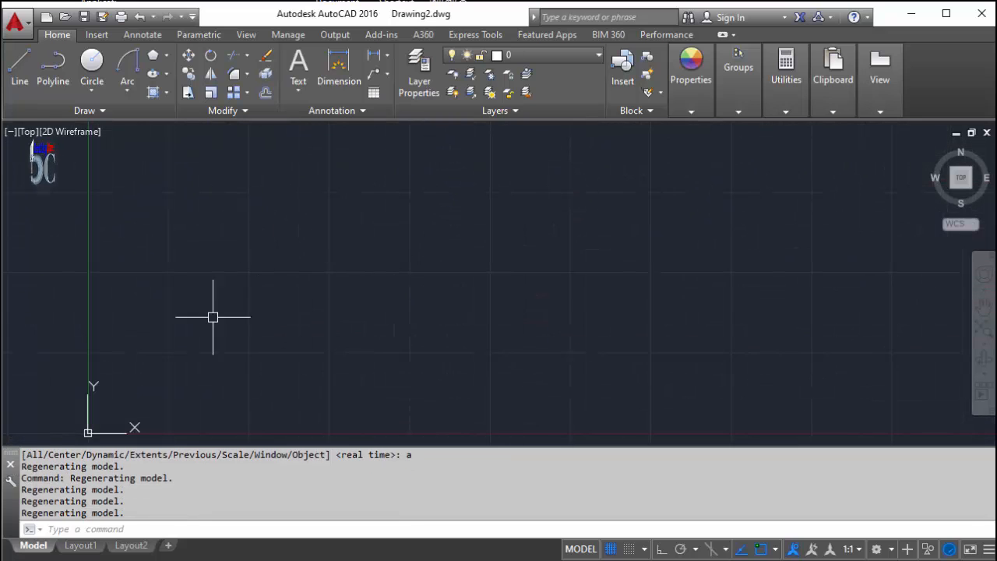
scroll(215, 315, down, 10)
scroll(502, 235, up, 5)
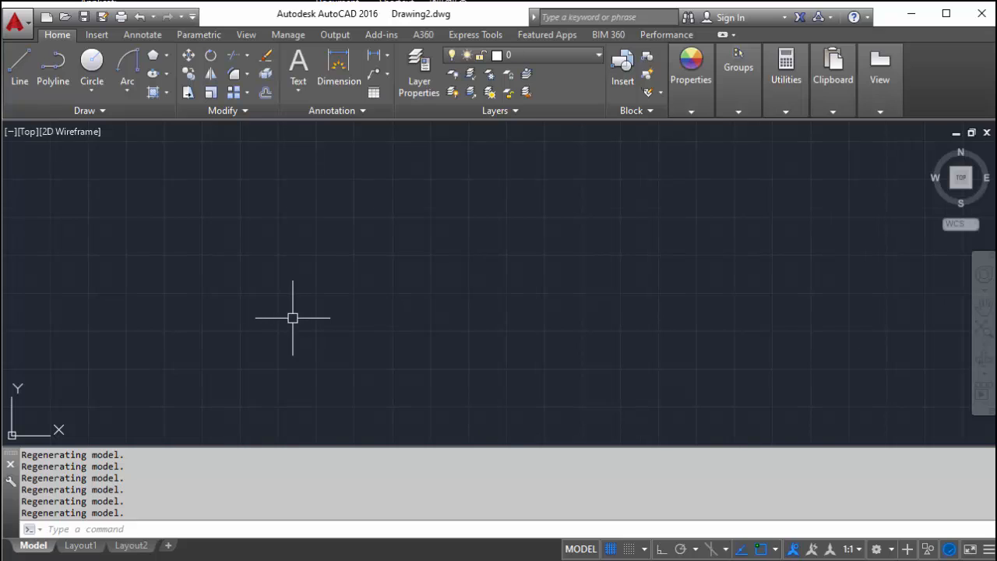
scroll(291, 316, down, 2)
scroll(296, 304, down, 2)
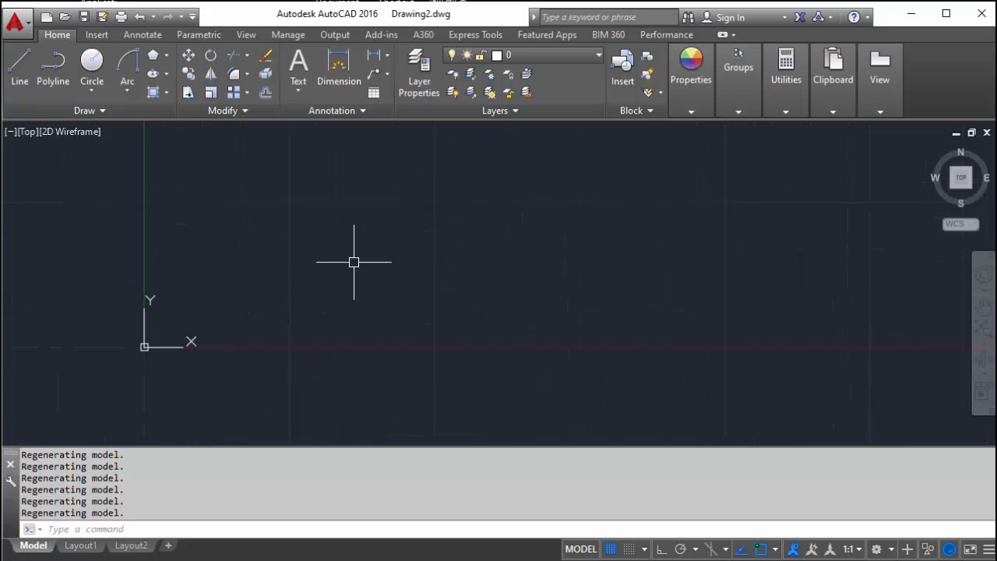
Step: Reset the view of the empty drawing using Zoom with the All option
text(z)
key(Return)
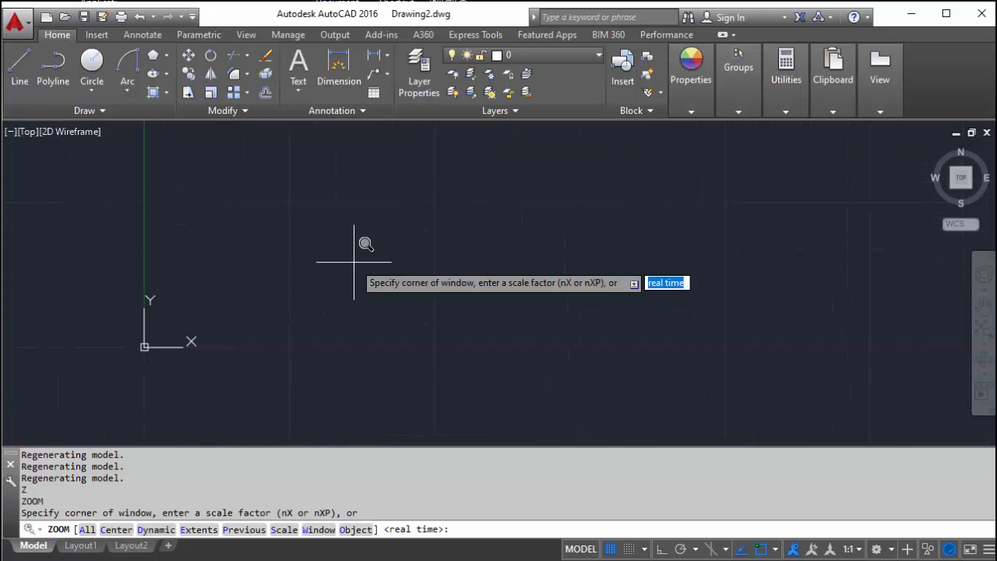
text(a)
key(Return)
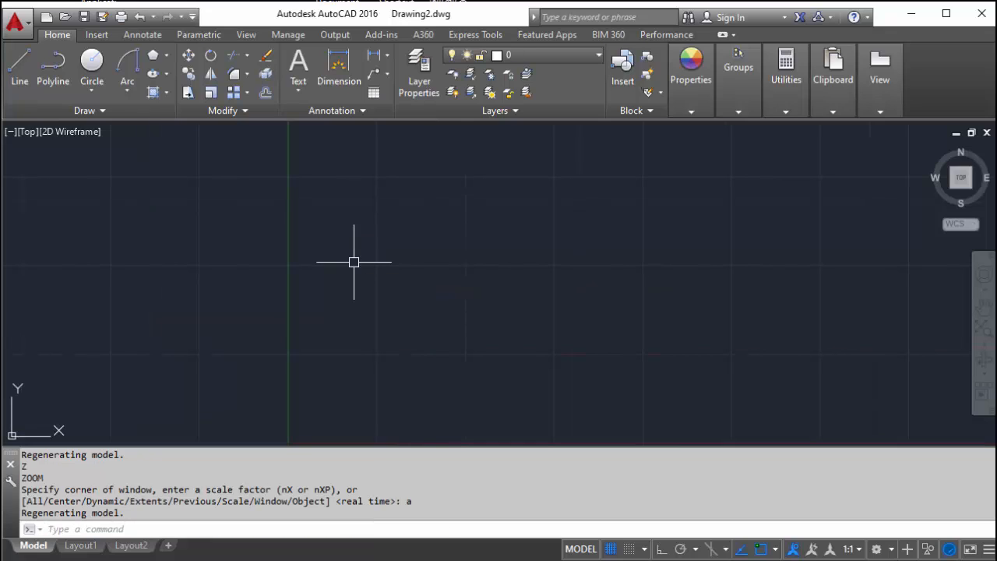
text(l)
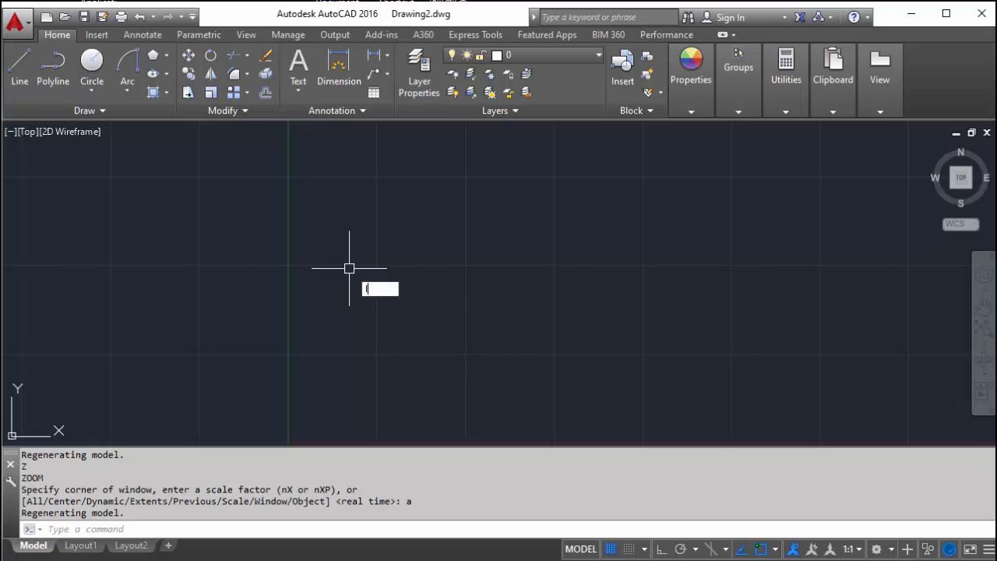
key(Return)
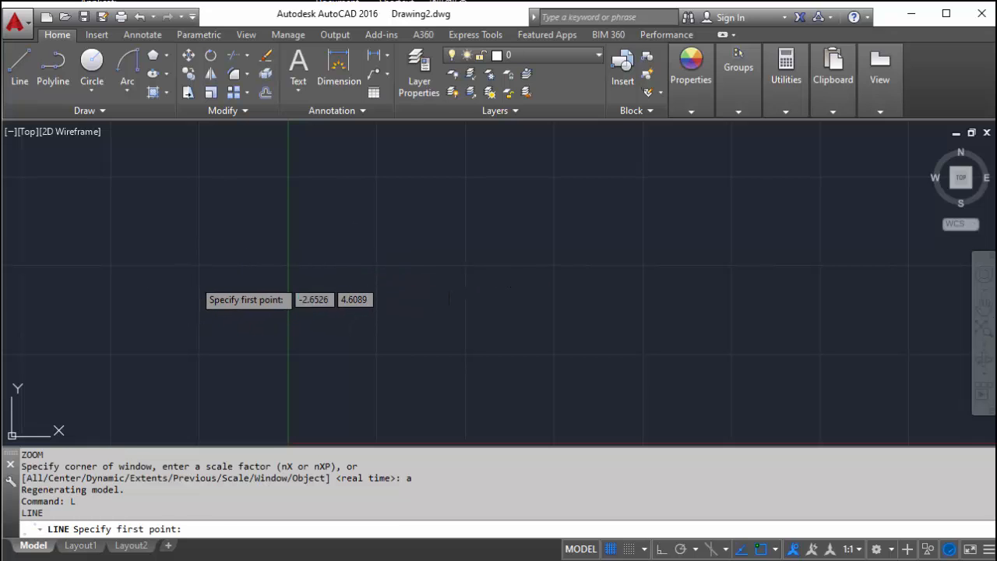
key(Escape)
Step: Draw one long horizontal line across the drawing area with Ortho on, starting beyond the negative side of the Y axis
text(l)
key(Return)
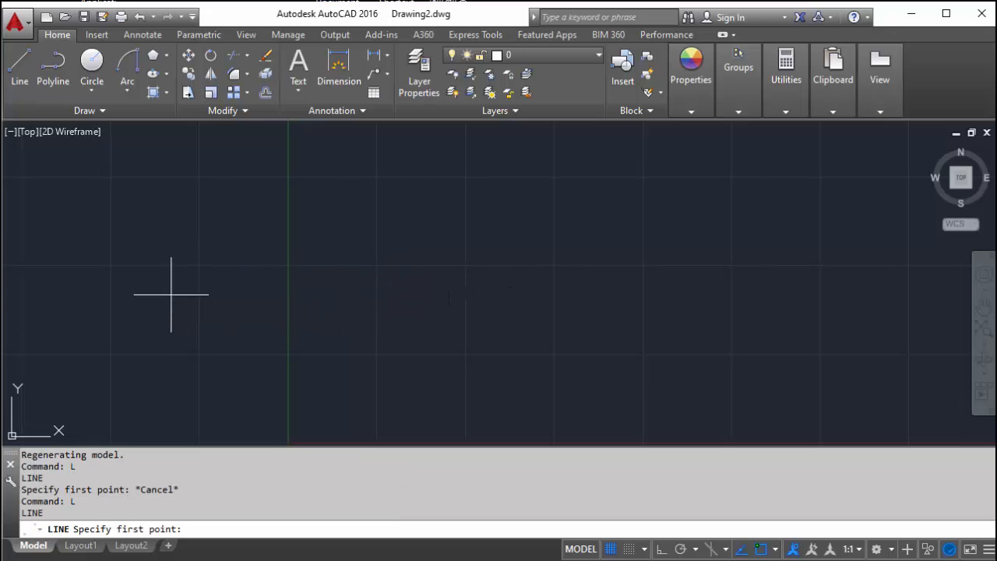
click(171, 294)
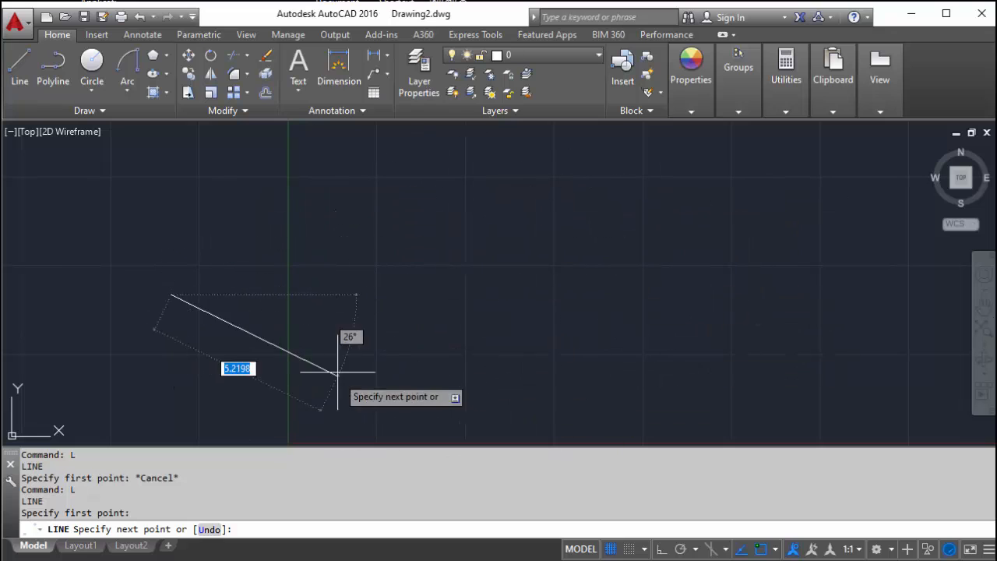
key(F8)
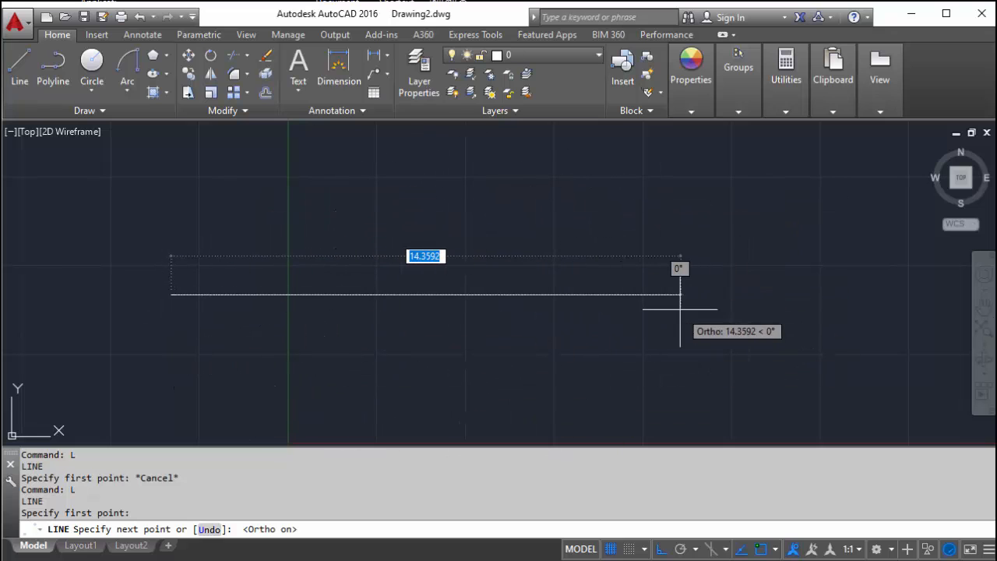
click(619, 308)
key(Escape)
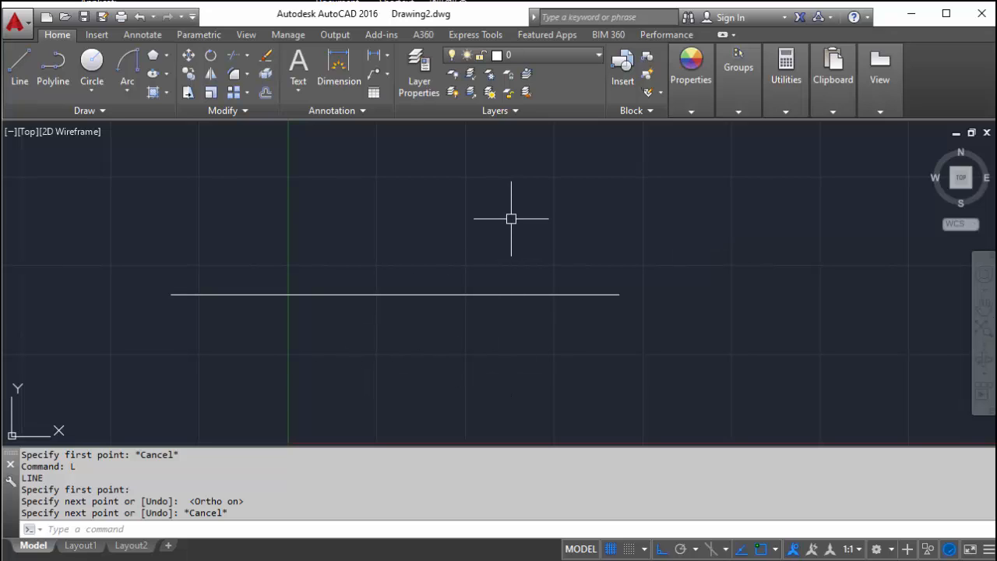
text(co)
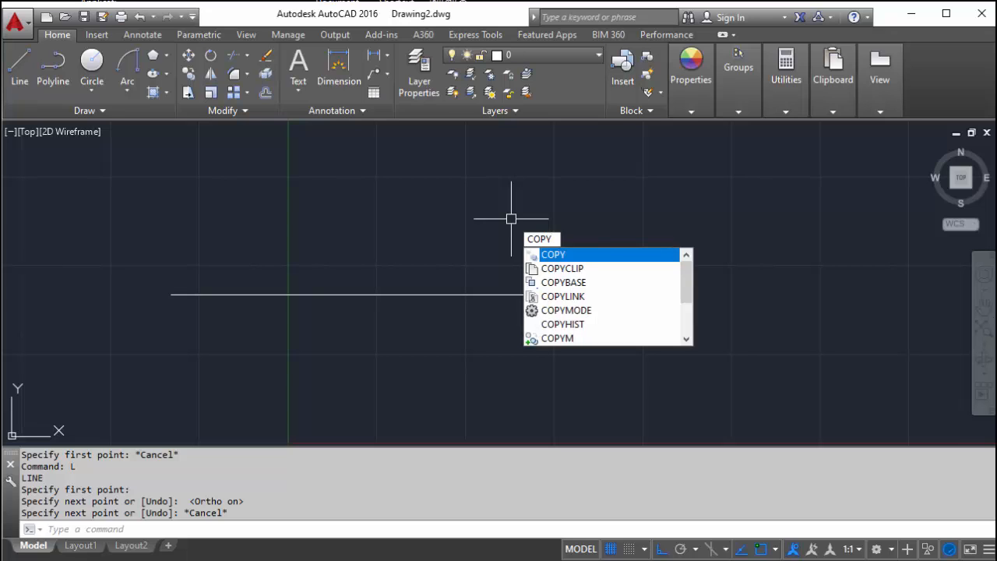
click(558, 257)
key(Escape)
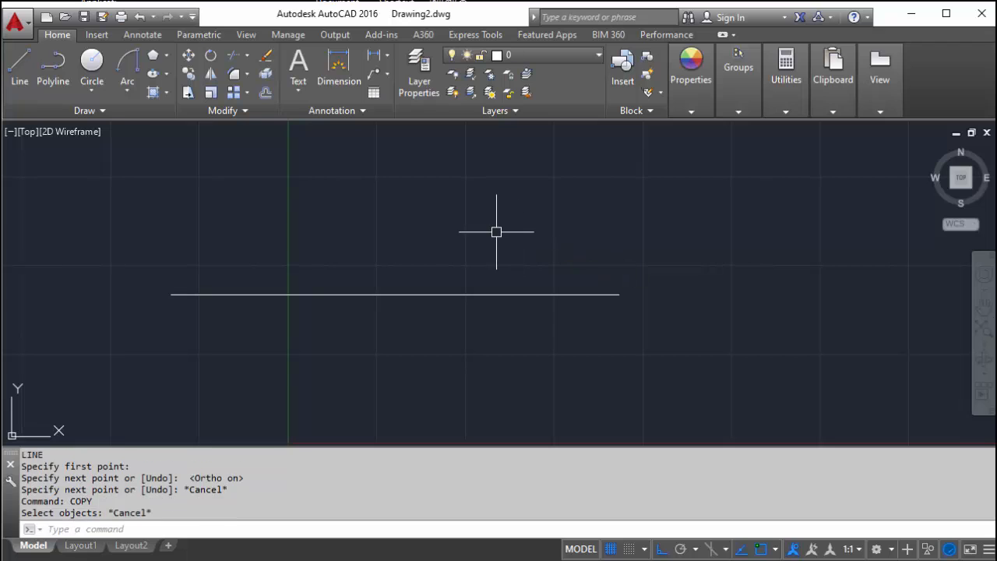
key(Escape)
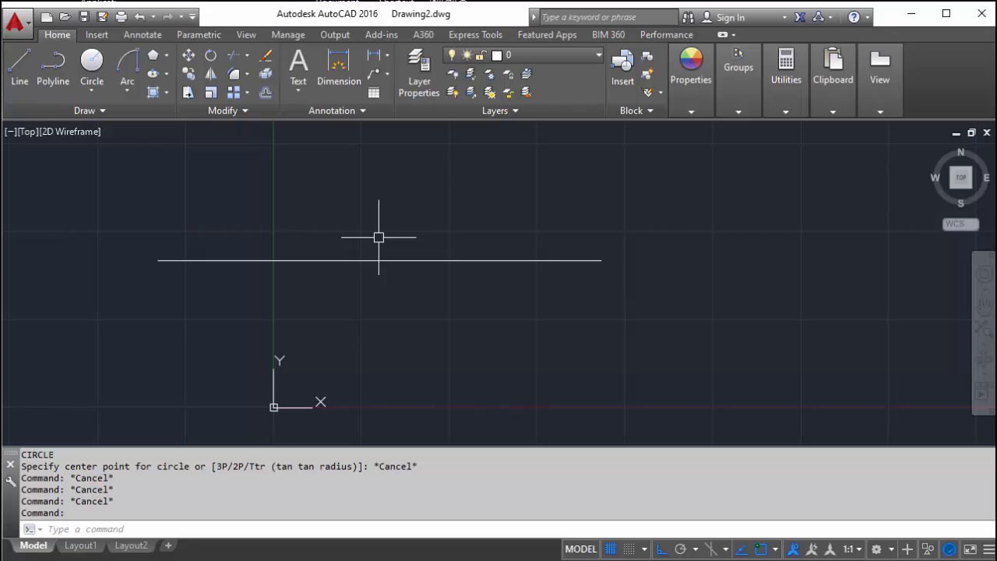
Step: Copy the horizontal line nine times to irregularly staggered positions above and below the original, with Ortho off
text(co)
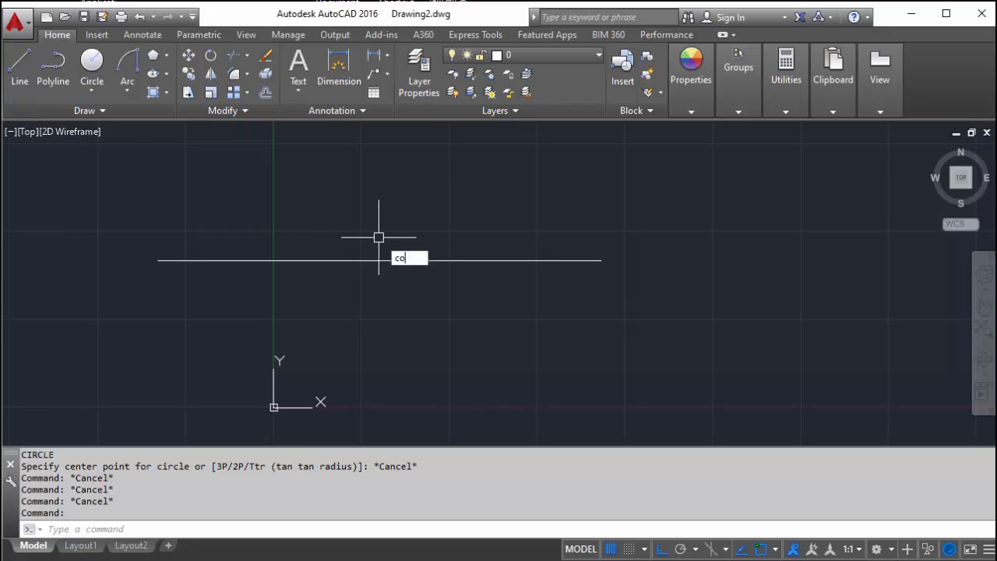
text(py)
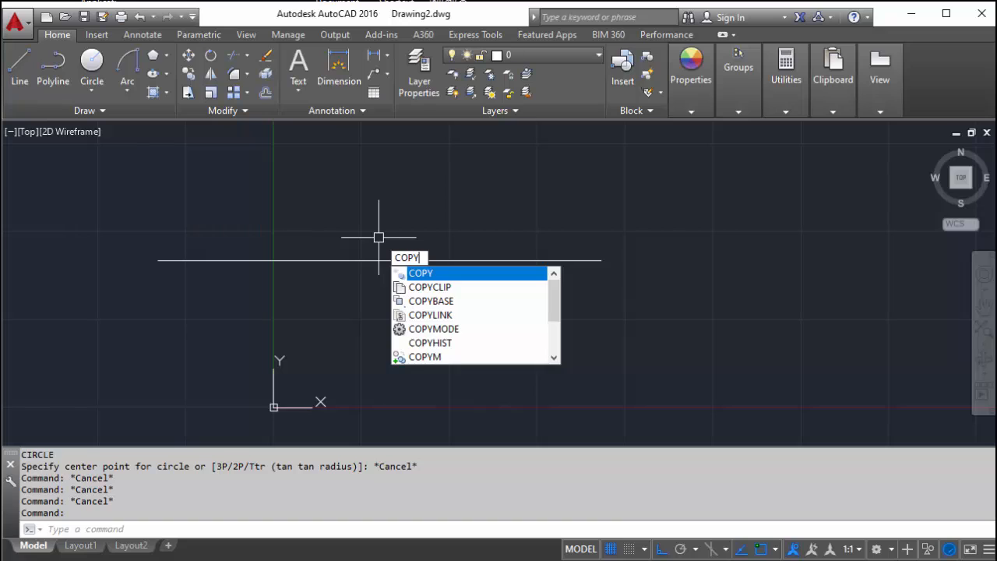
key(Return)
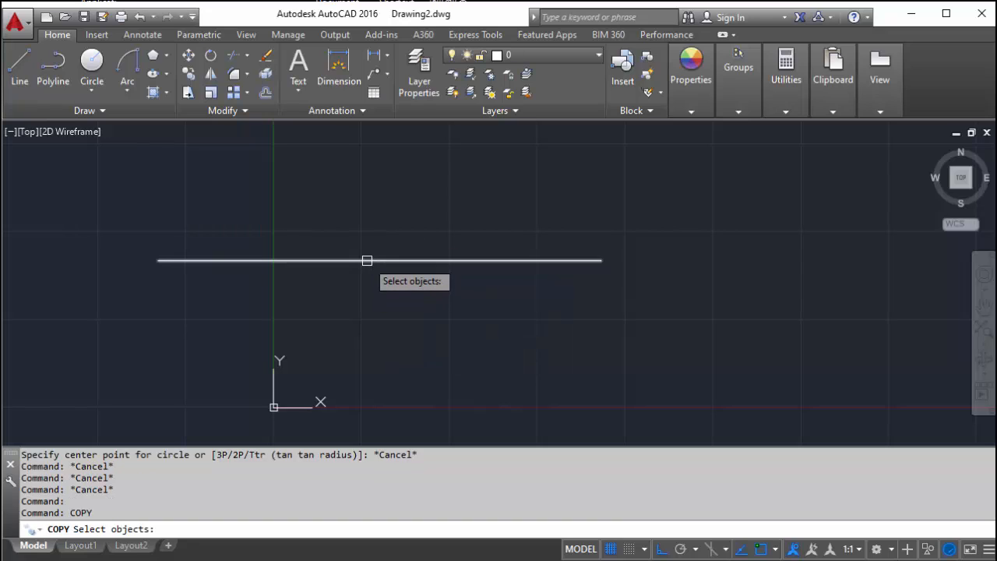
click(366, 261)
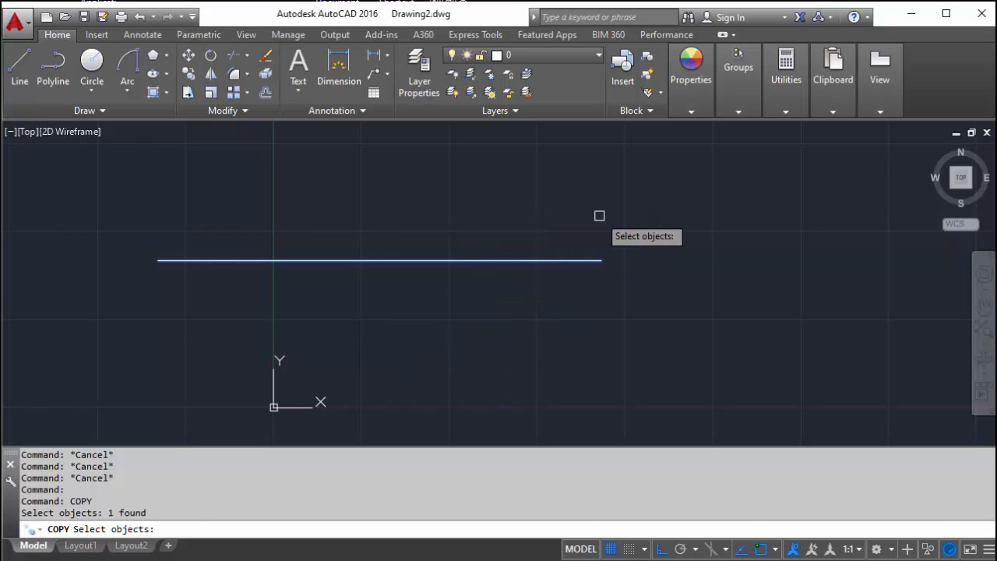
key(Return)
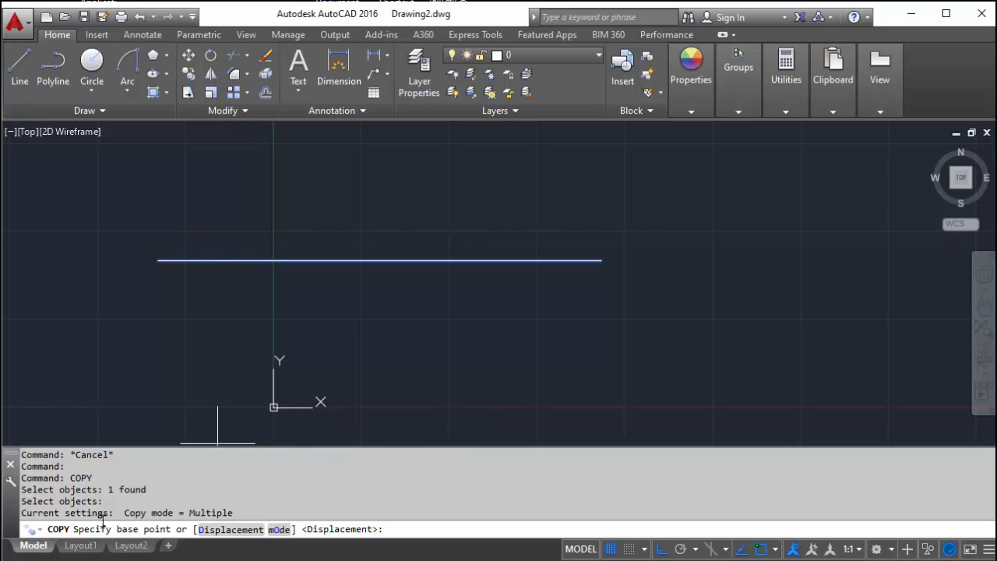
click(676, 352)
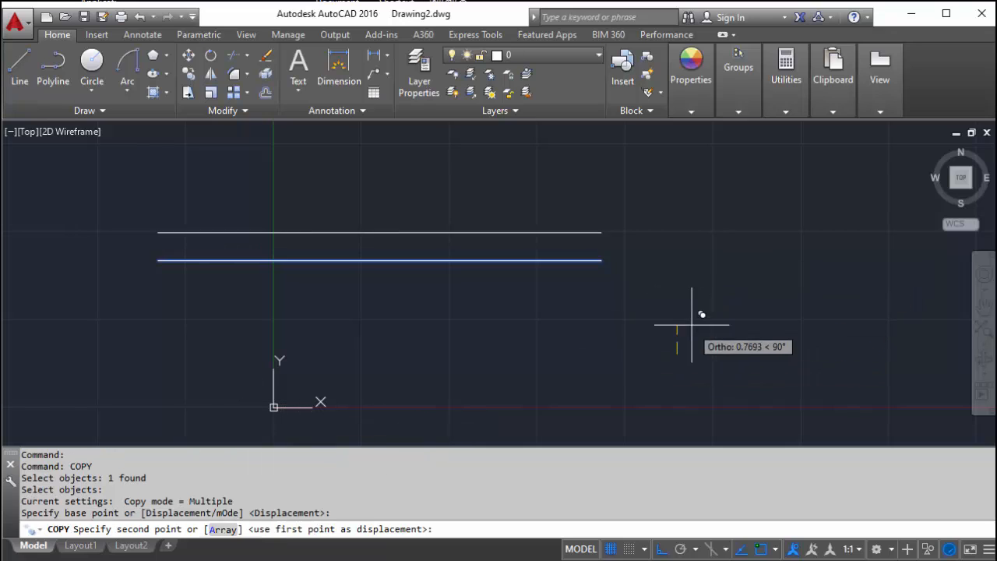
key(F8)
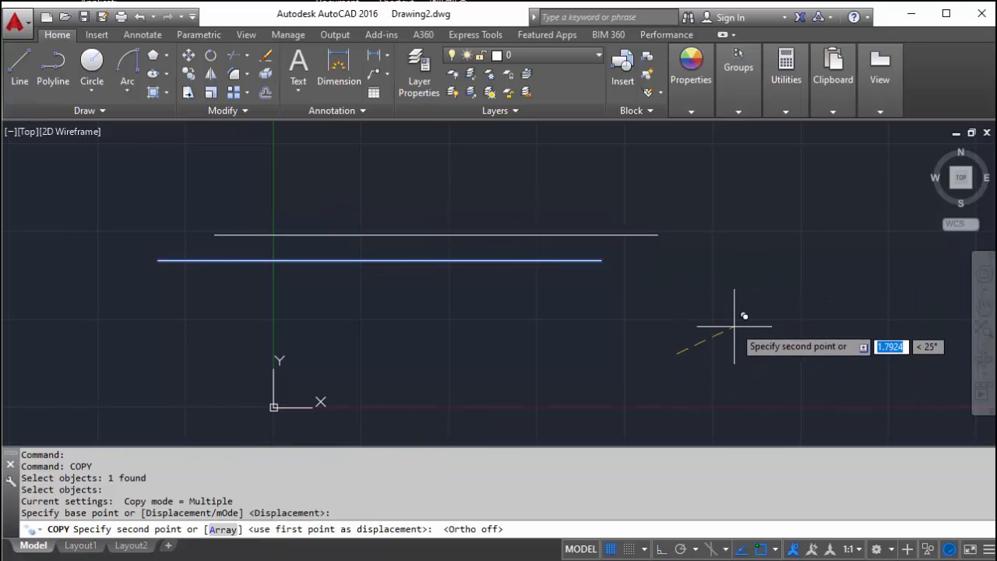
click(730, 331)
click(752, 276)
click(712, 317)
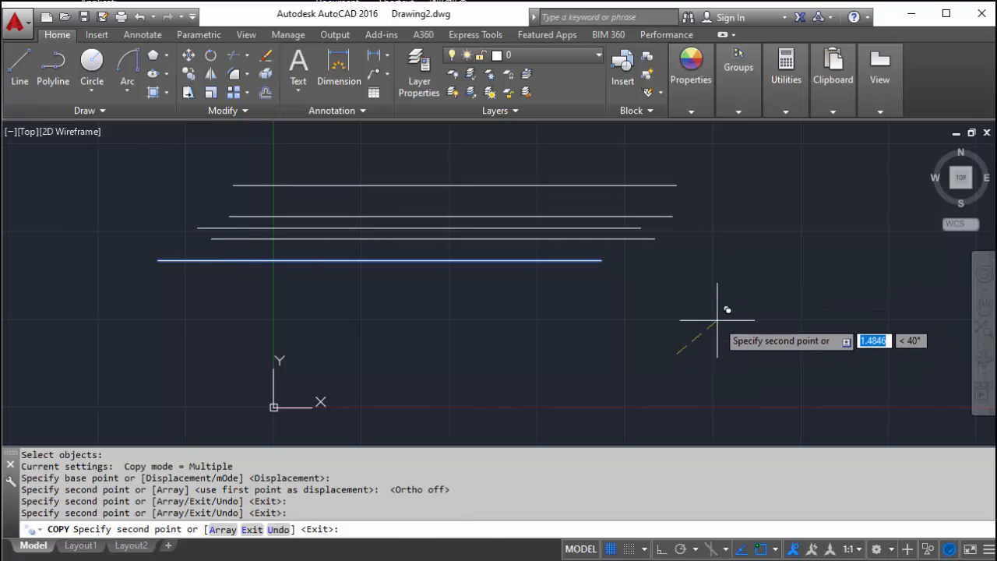
click(676, 377)
click(714, 415)
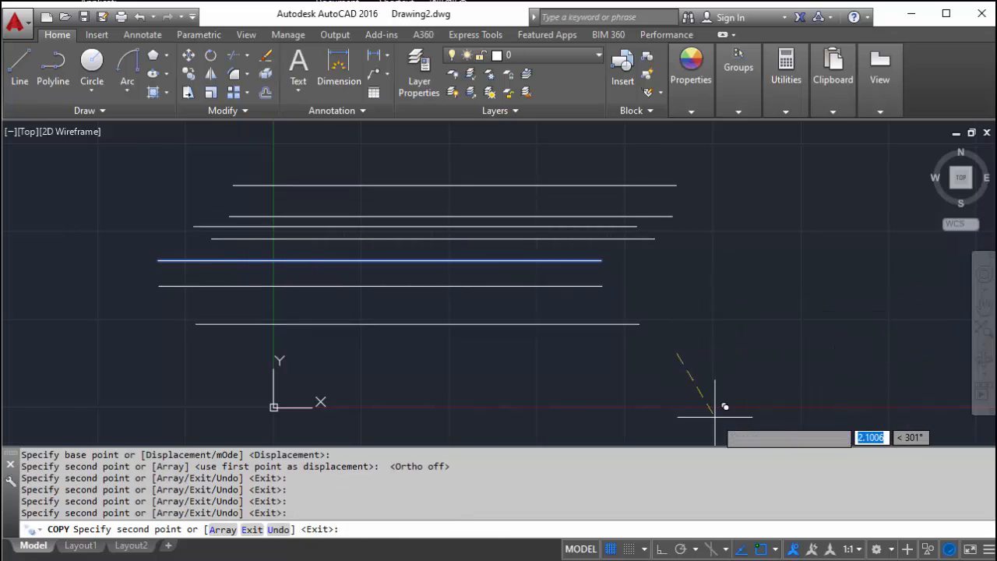
click(792, 372)
click(819, 327)
click(796, 247)
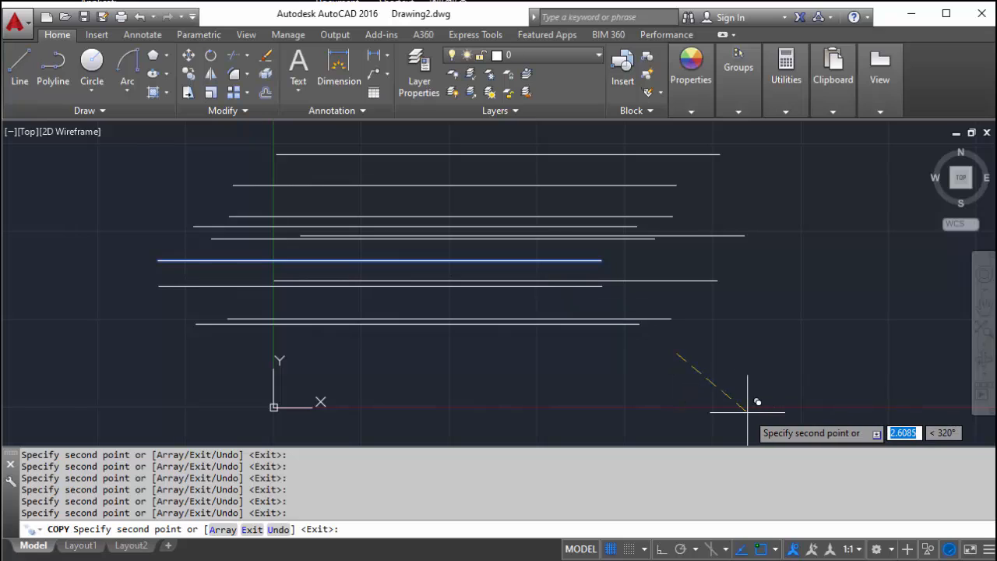
key(Escape)
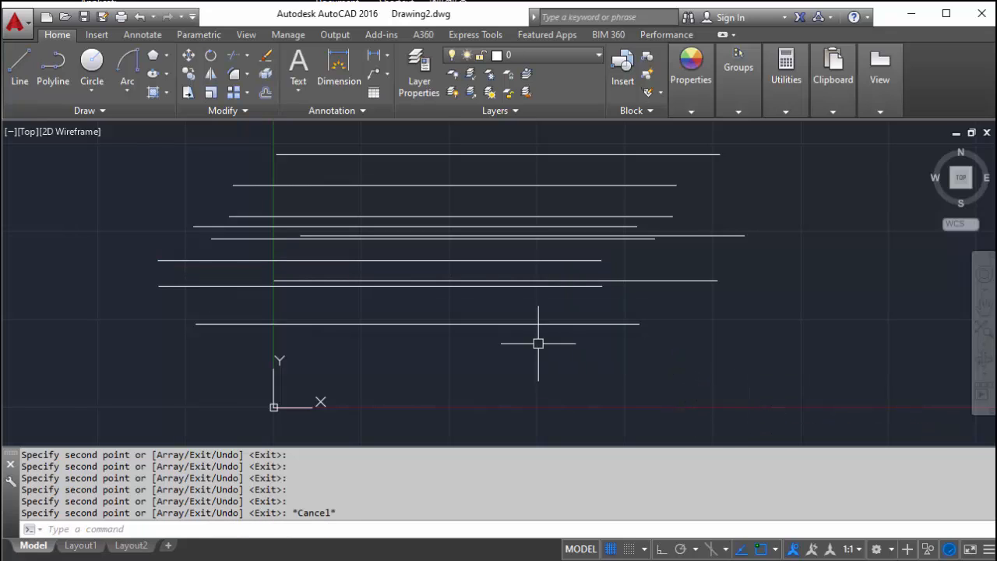
Step: Draw another horizontal line below all the copies, slightly longer than them, with Ortho turned on
text(l)
key(Return)
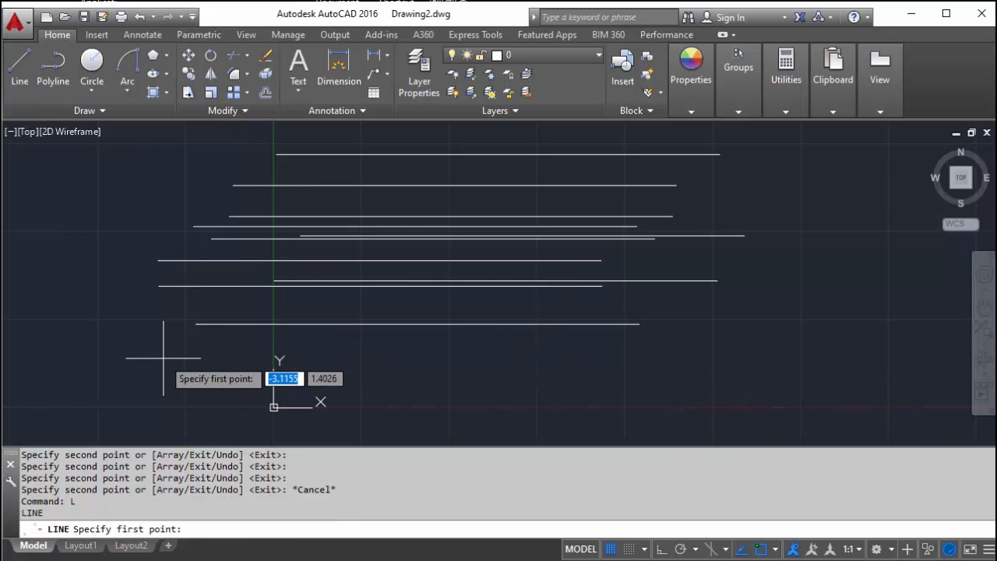
click(159, 360)
key(F8)
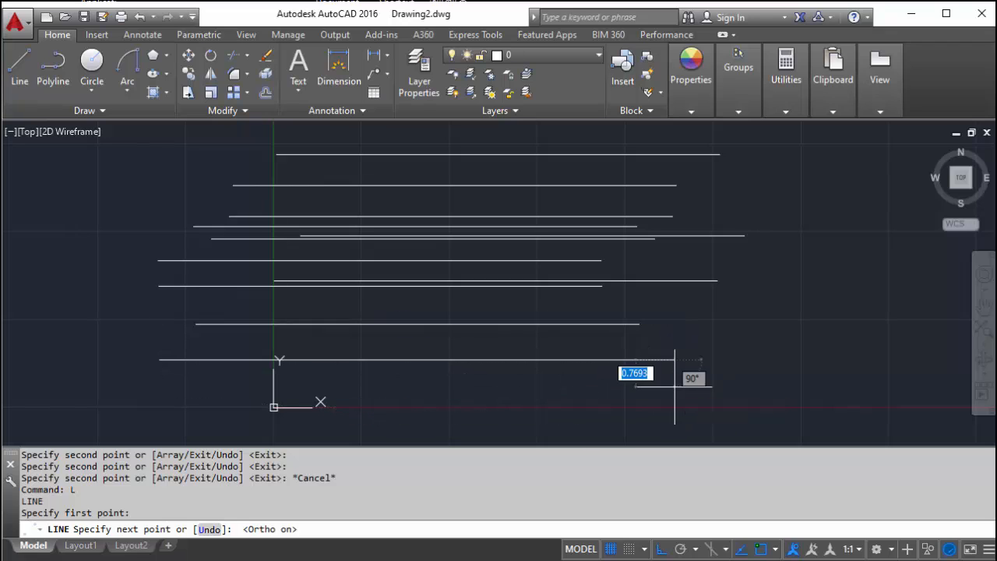
key(Escape)
key(Escape)
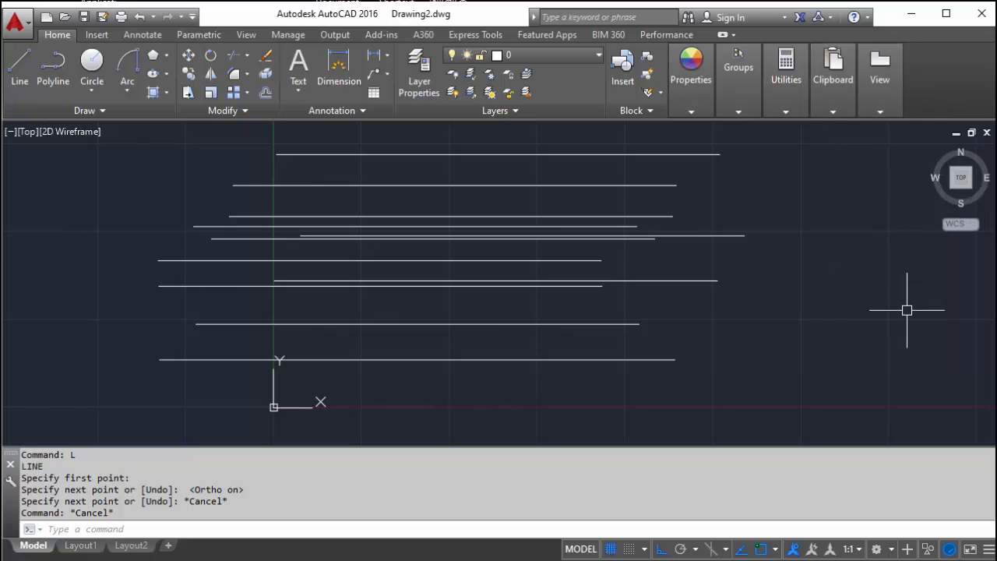
Step: Change the color of the lowest horizontal line to Yellow in its properties
key(ctrl+1)
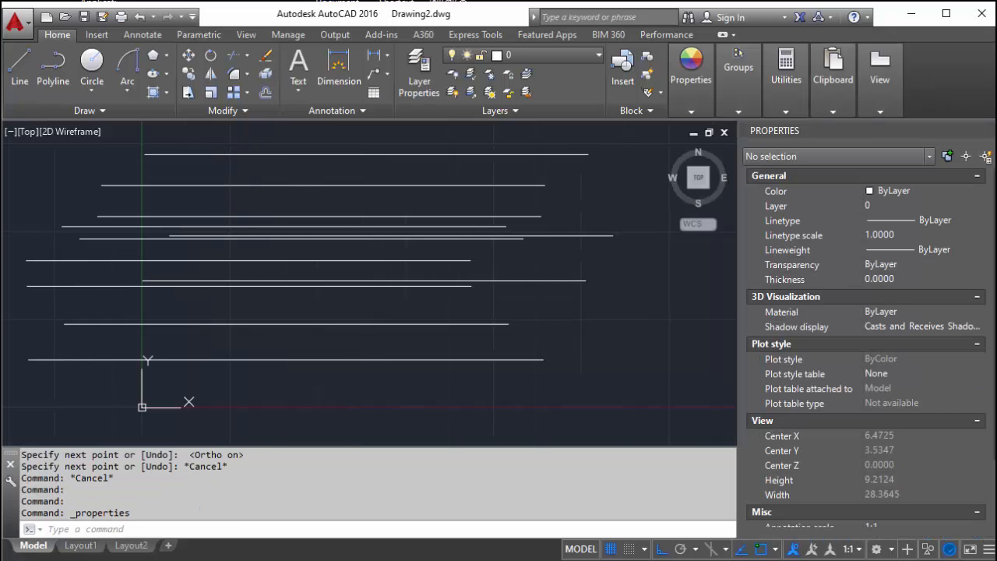
click(559, 343)
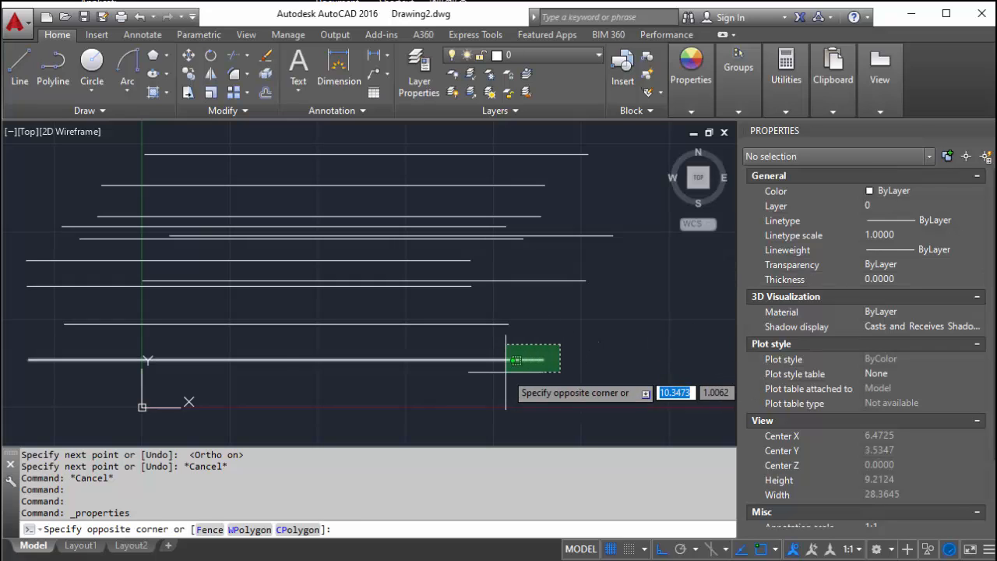
click(507, 372)
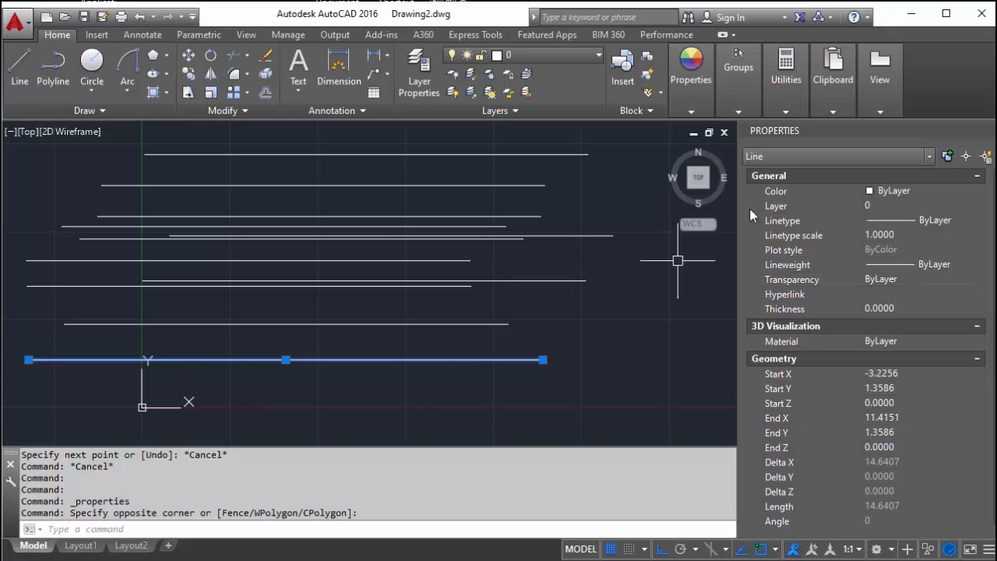
click(919, 191)
click(979, 191)
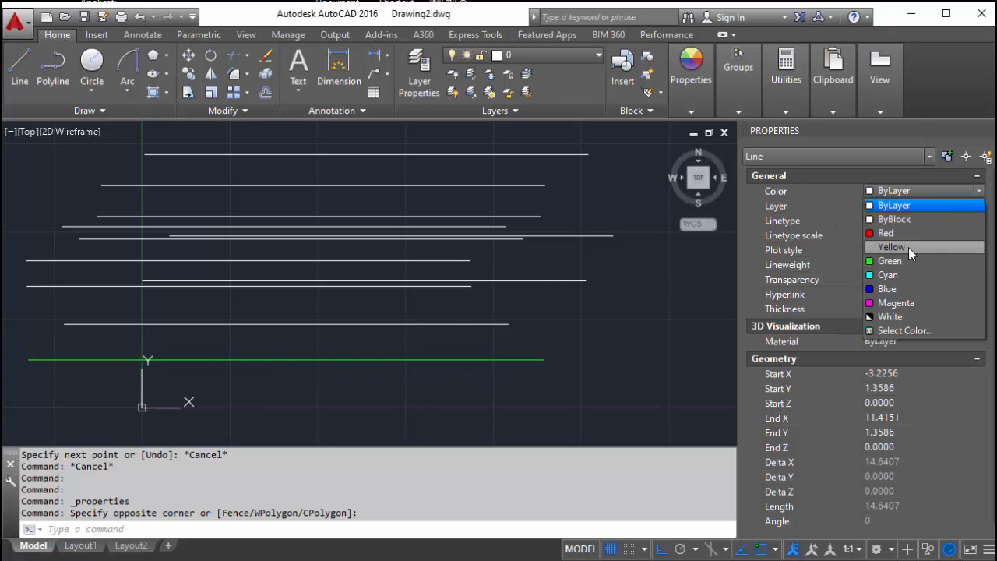
click(911, 245)
key(Escape)
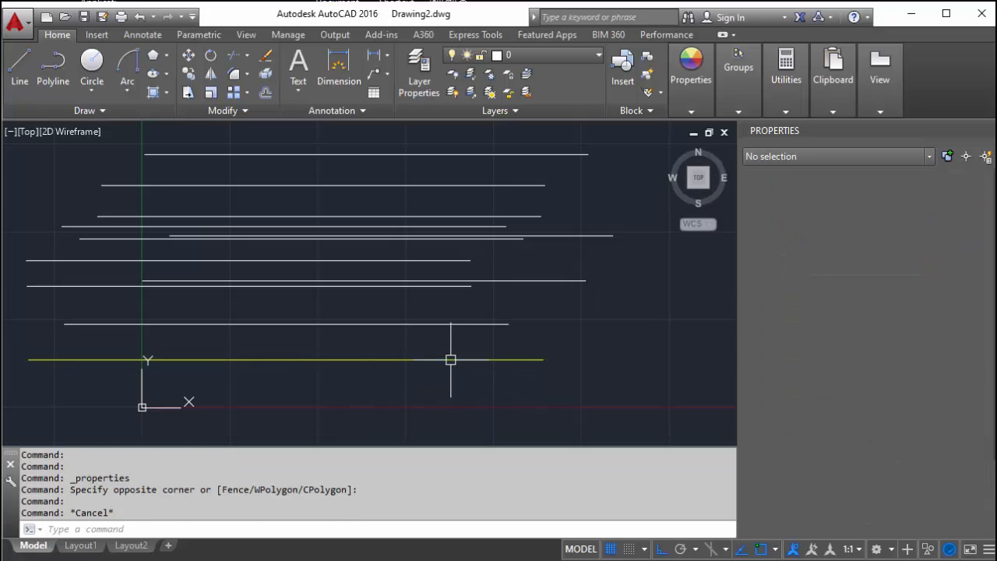
key(Escape)
Step: Copy the yellow line straight up to three positions spread among the white lines, with Ortho on
text(C)
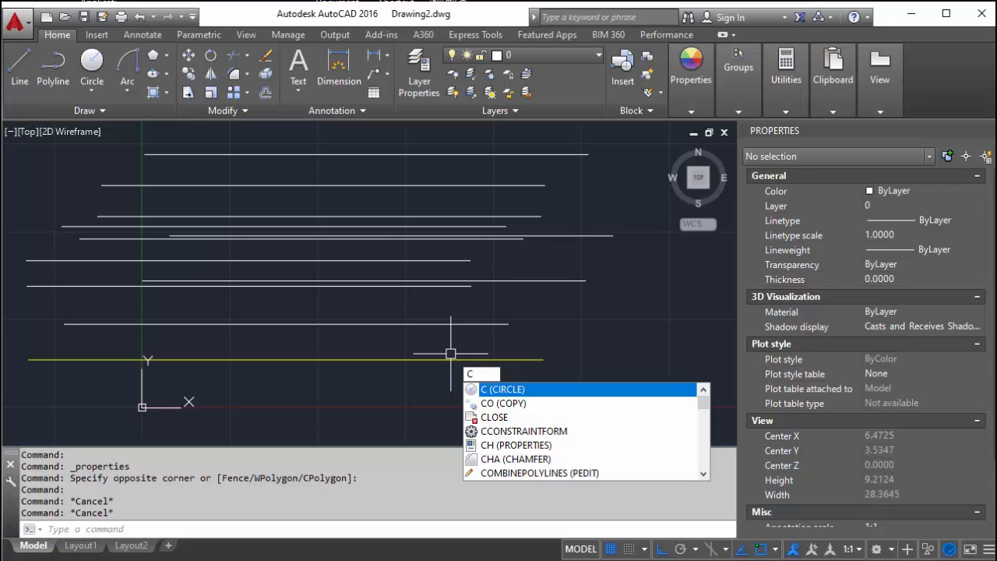
text(O)
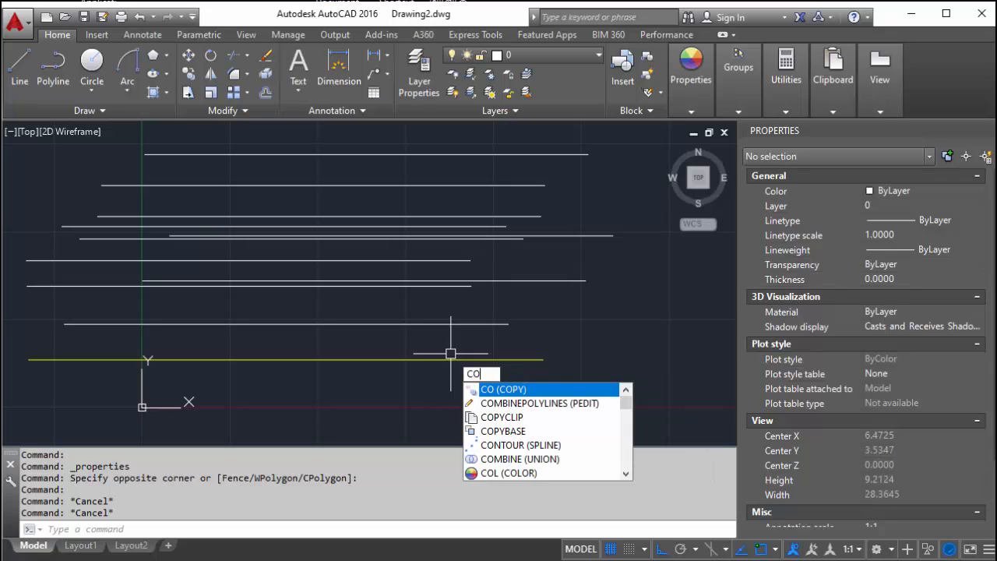
key(Return)
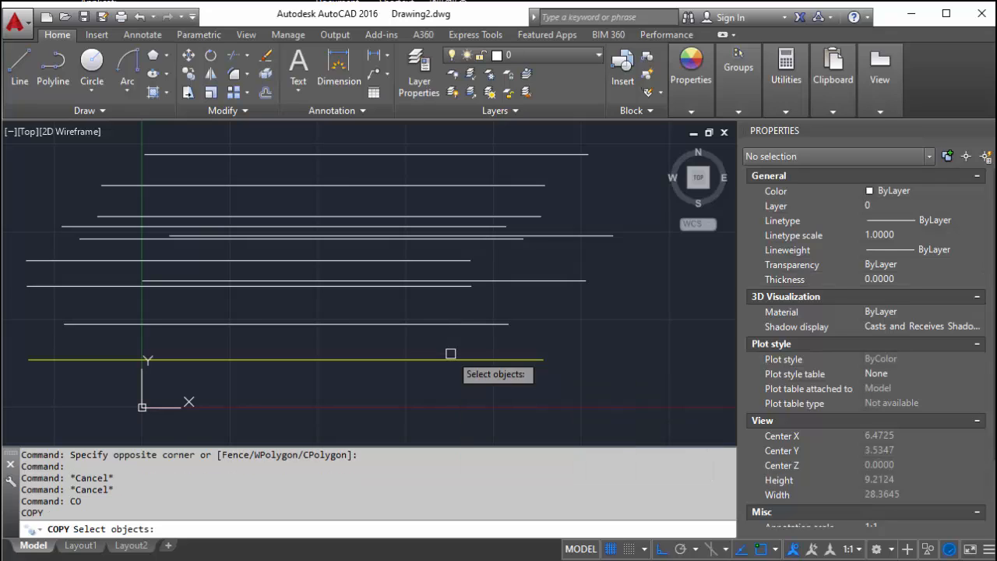
click(502, 359)
key(Return)
click(584, 412)
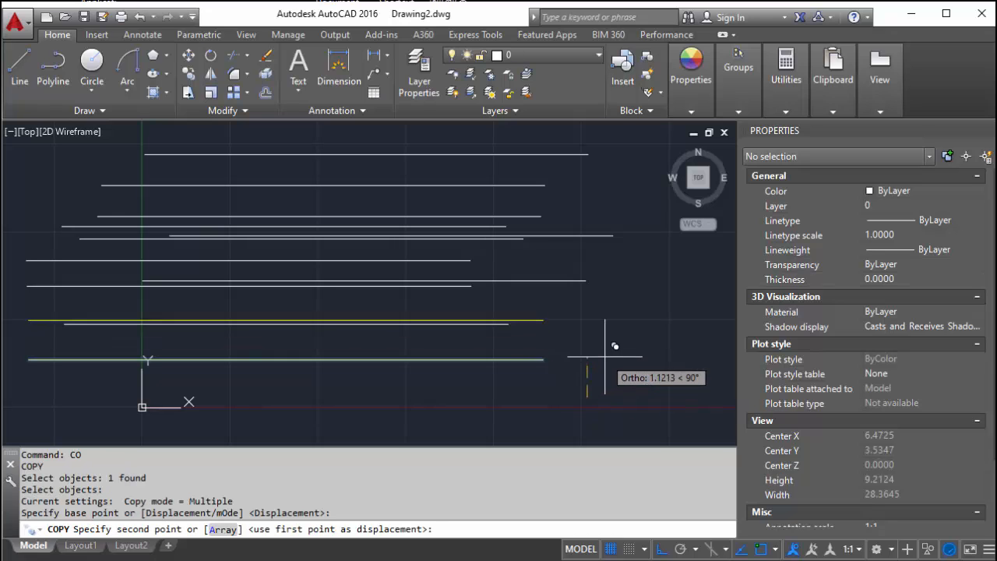
click(637, 352)
click(649, 307)
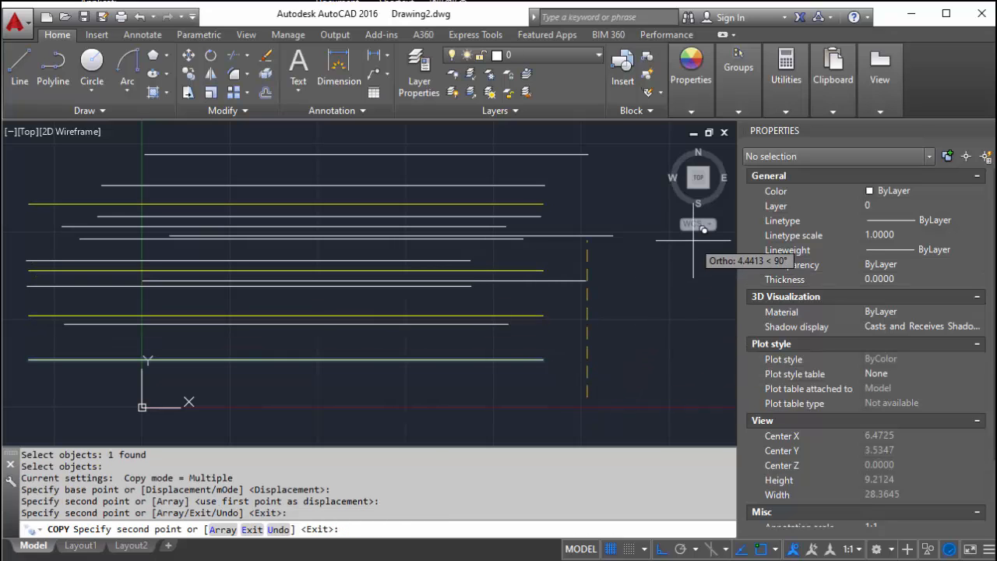
click(702, 224)
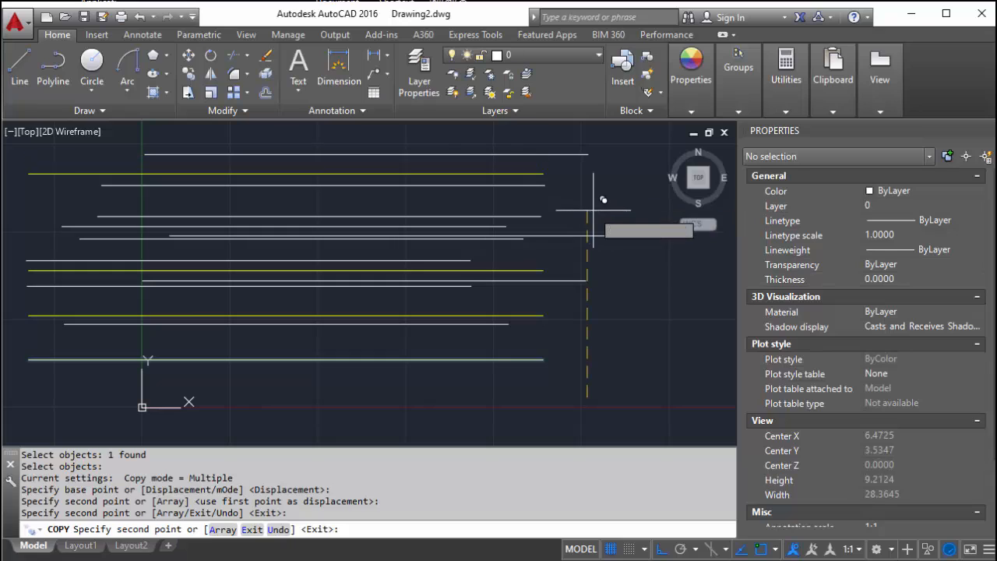
click(594, 173)
key(Return)
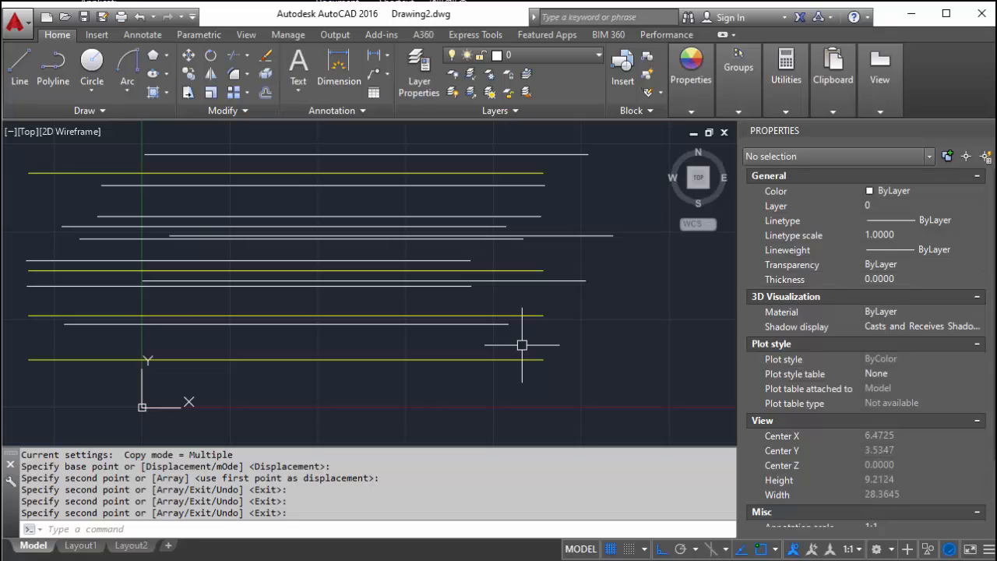
Step: Copy the lowest yellow line straight down twice, placing the second copy practically on the X axis
text(co)
key(Return)
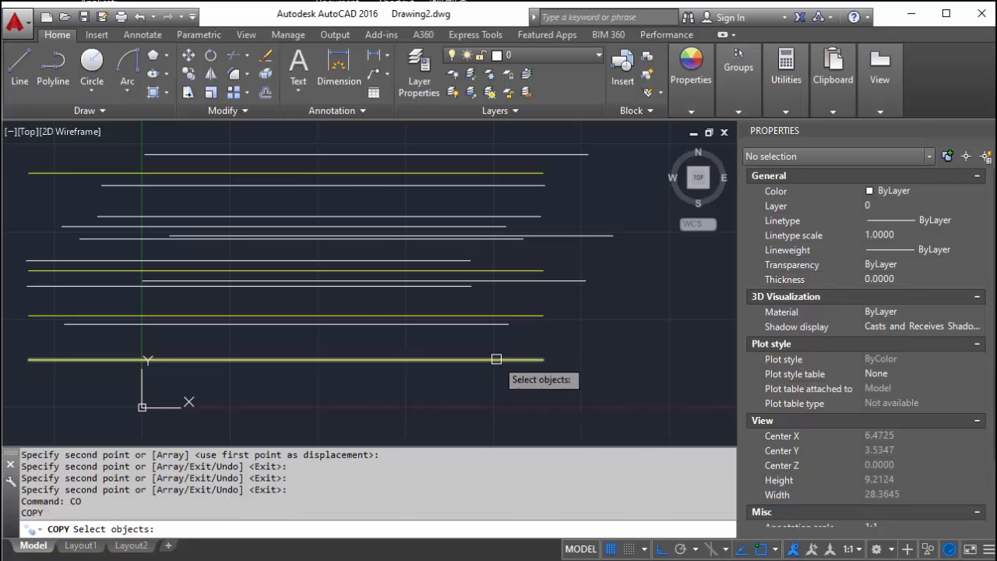
click(496, 360)
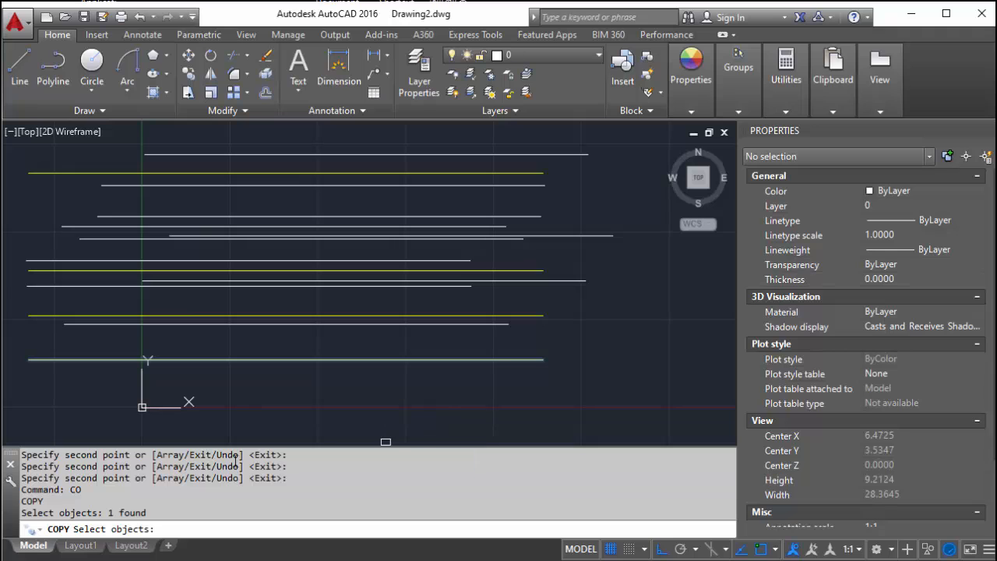
key(Return)
click(573, 376)
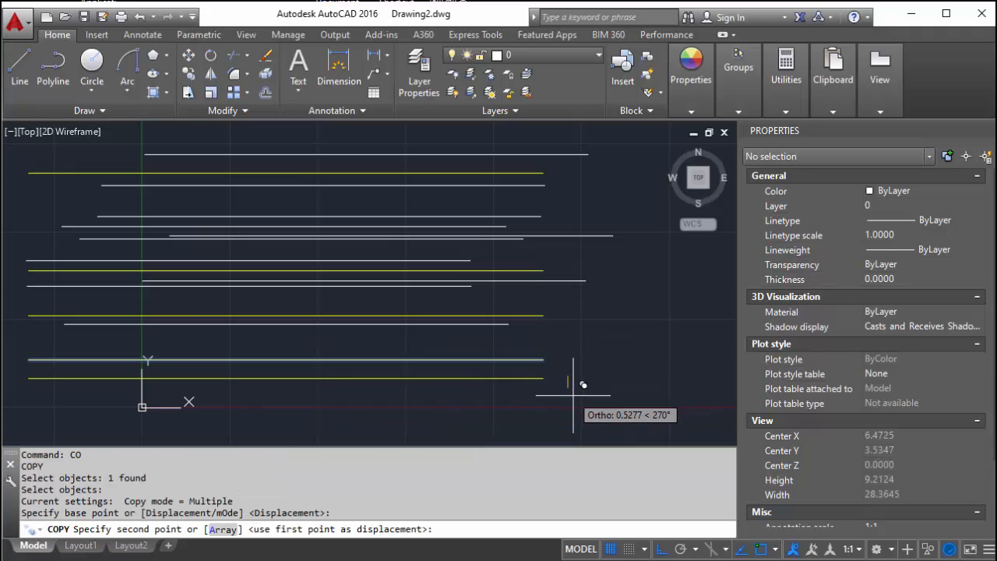
click(575, 398)
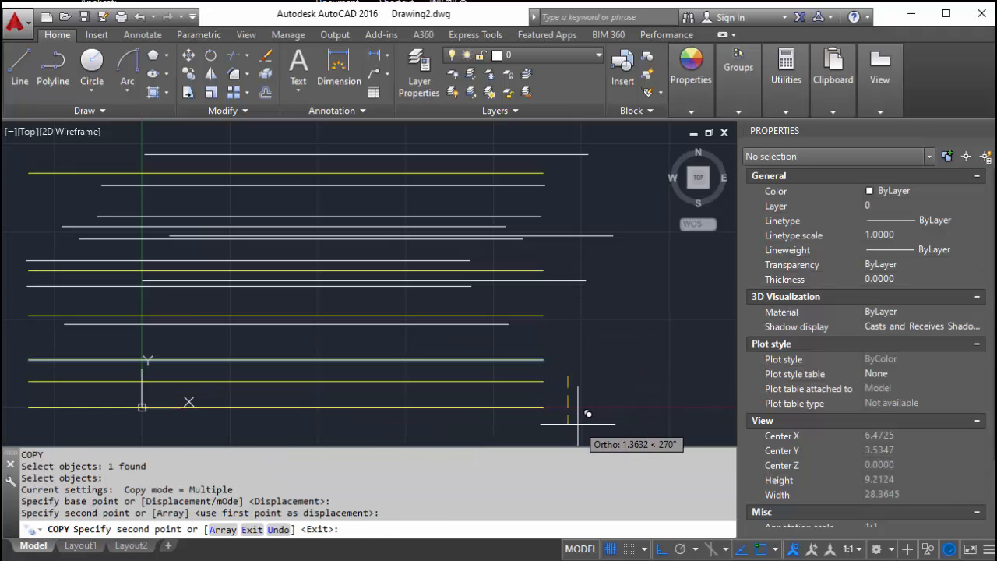
click(577, 424)
key(Return)
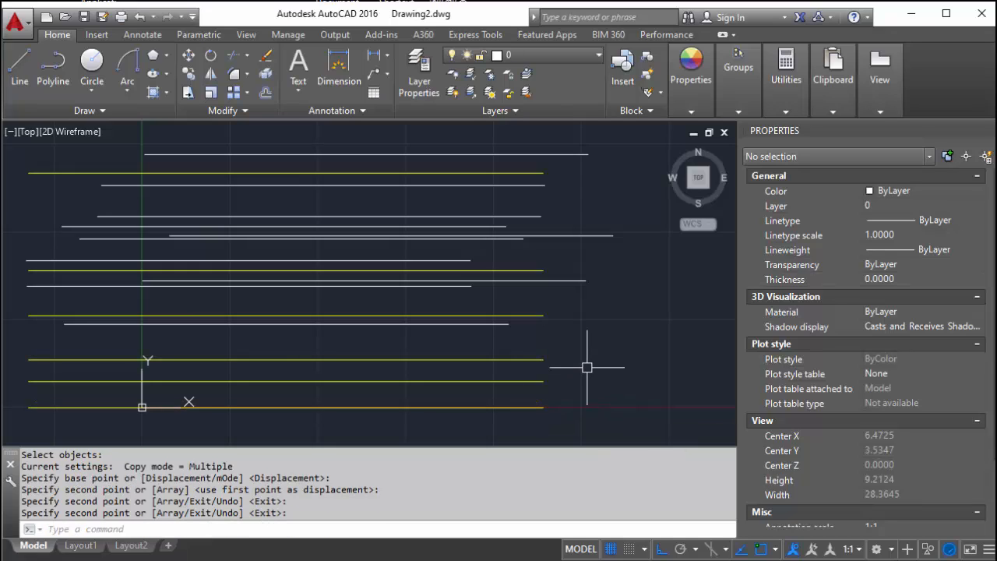
Step: Move the yellow line lying on the X axis straight up, between the lowest white line and the original yellow line
text(M)
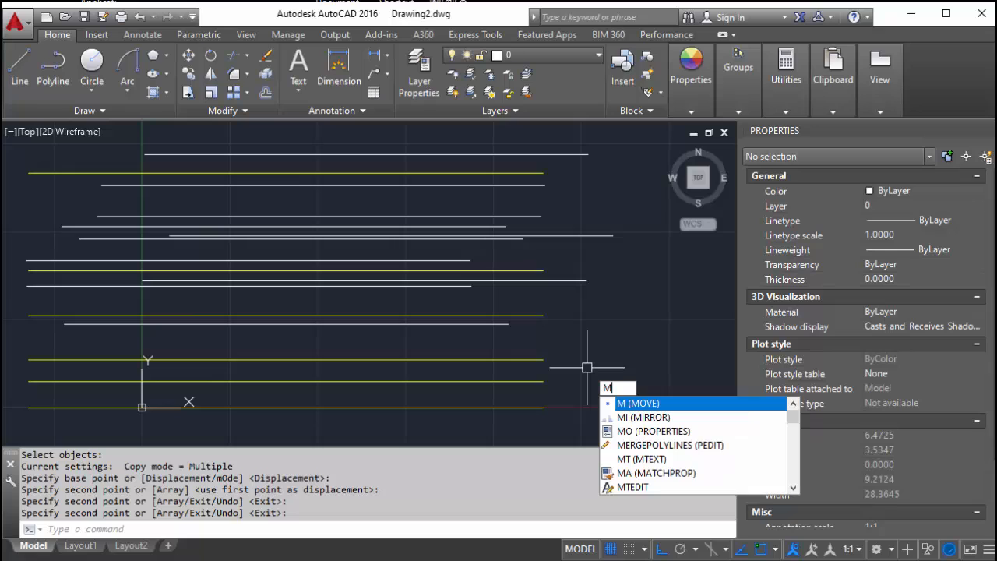
text(OVE)
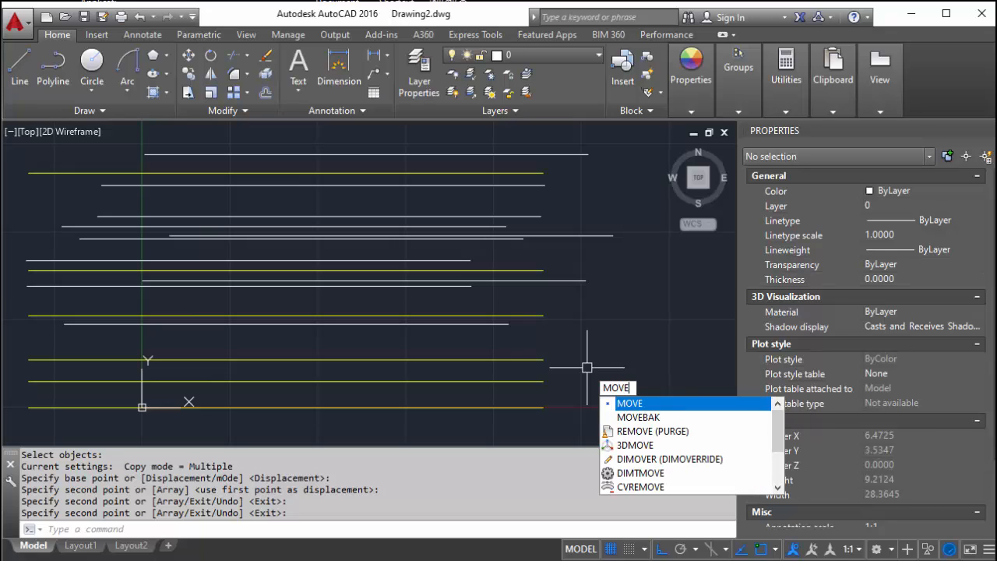
key(Return)
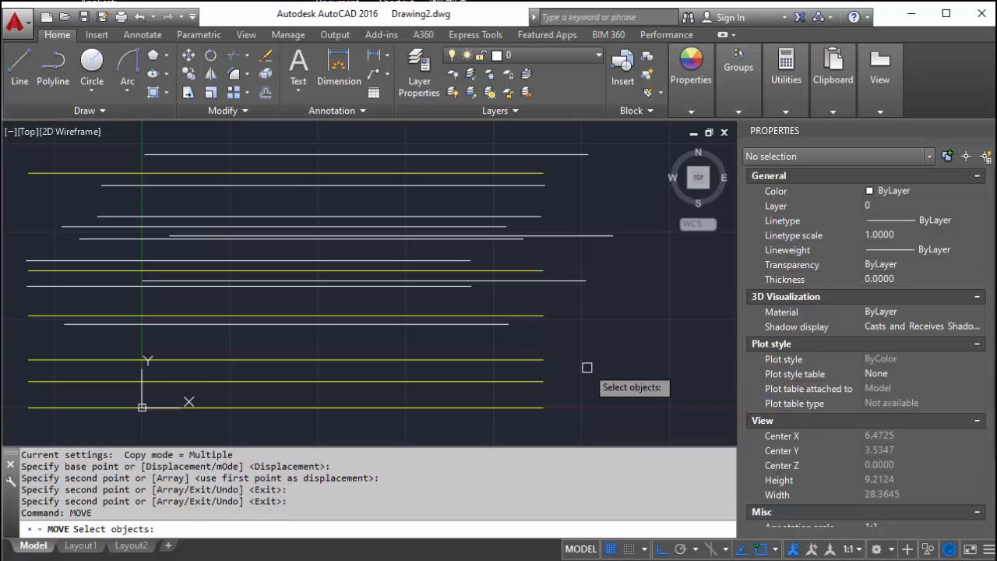
click(501, 409)
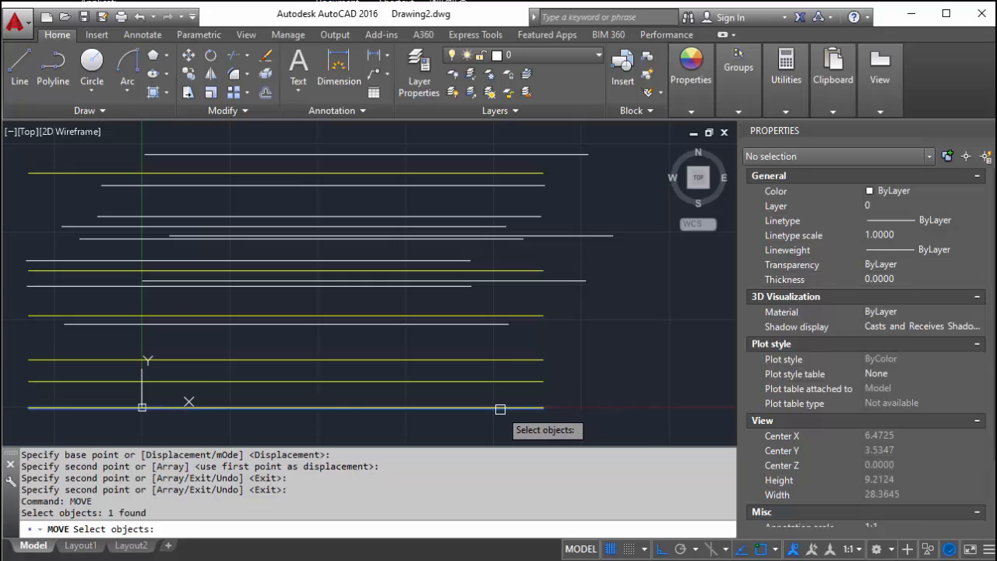
key(Return)
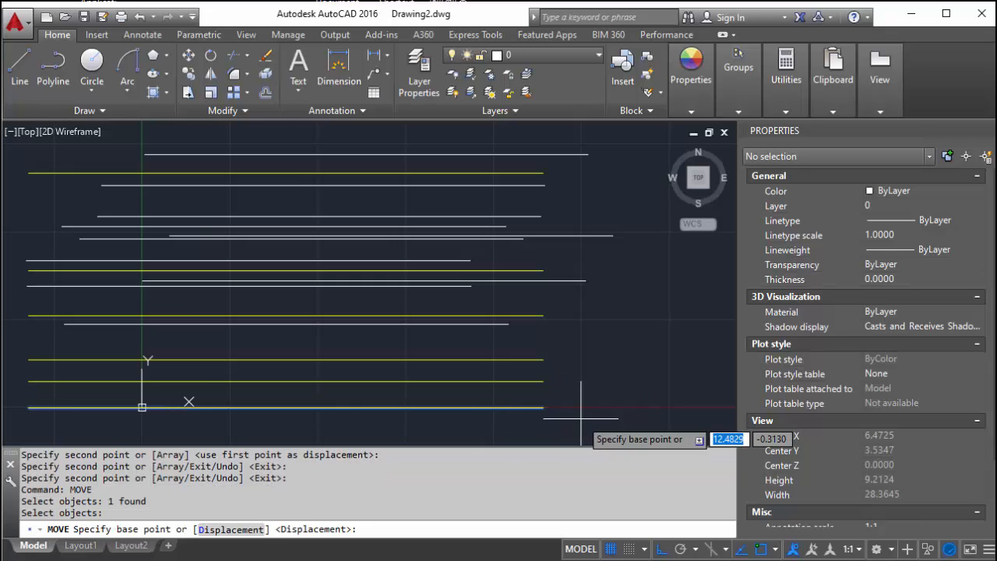
click(580, 416)
click(601, 355)
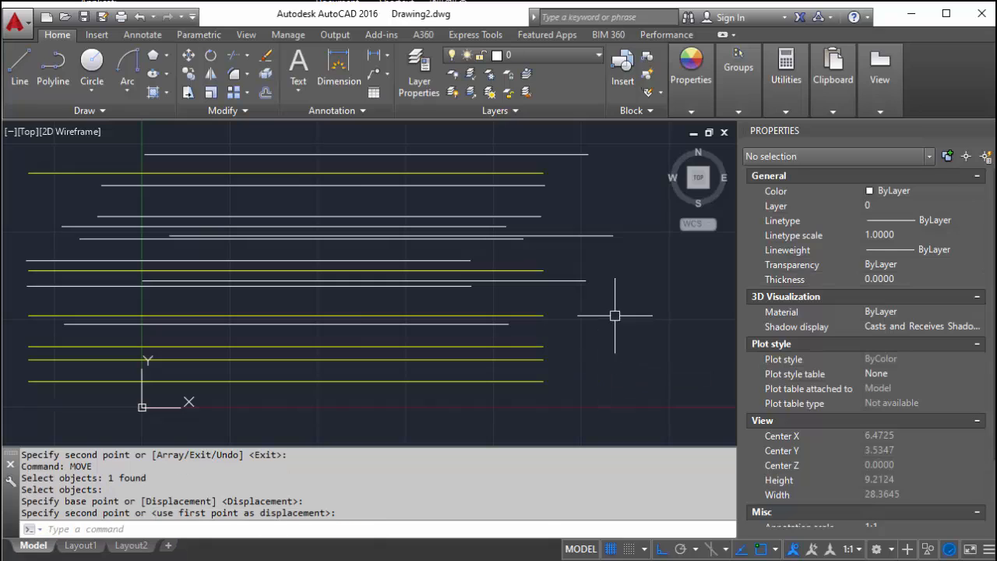
Step: Move the topmost white line straight down to just above the X axis, below all the other lines
key(Return)
click(511, 153)
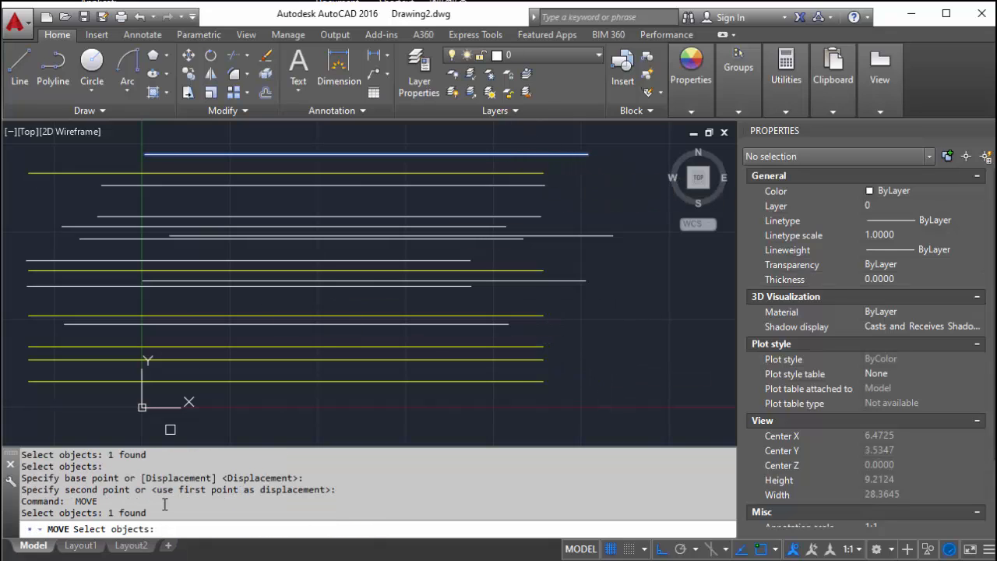
key(Return)
click(609, 162)
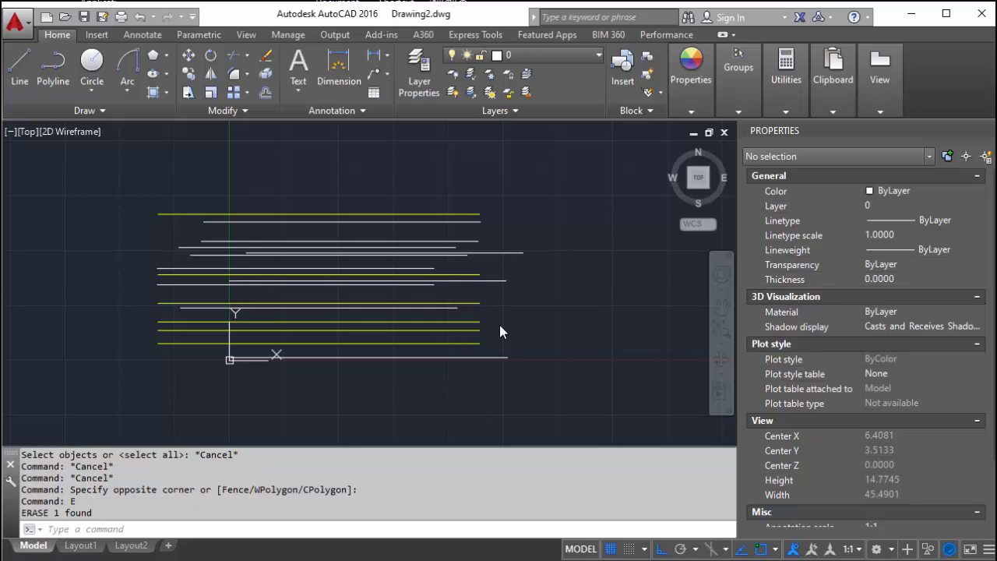
Step: Draw a vertical line crossing all the horizontal lines right of their middle, extending past them above and below
text(l)
key(Return)
click(378, 178)
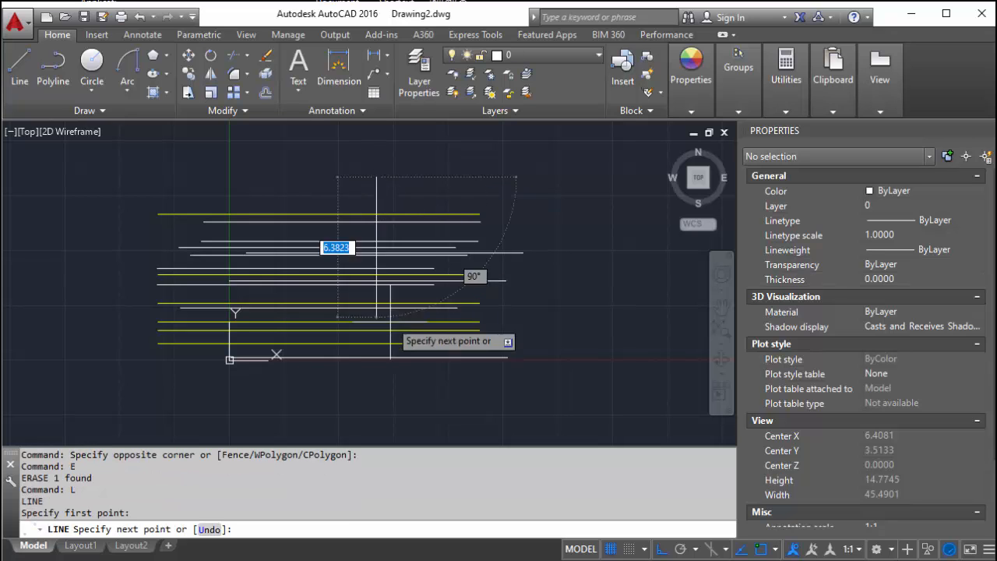
click(390, 402)
key(Return)
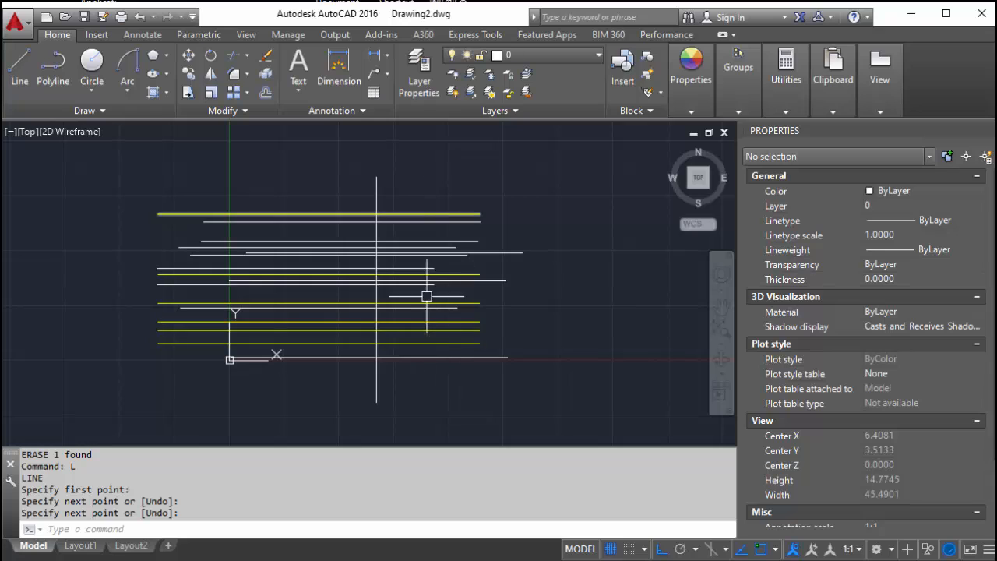
mouse_move(441, 342)
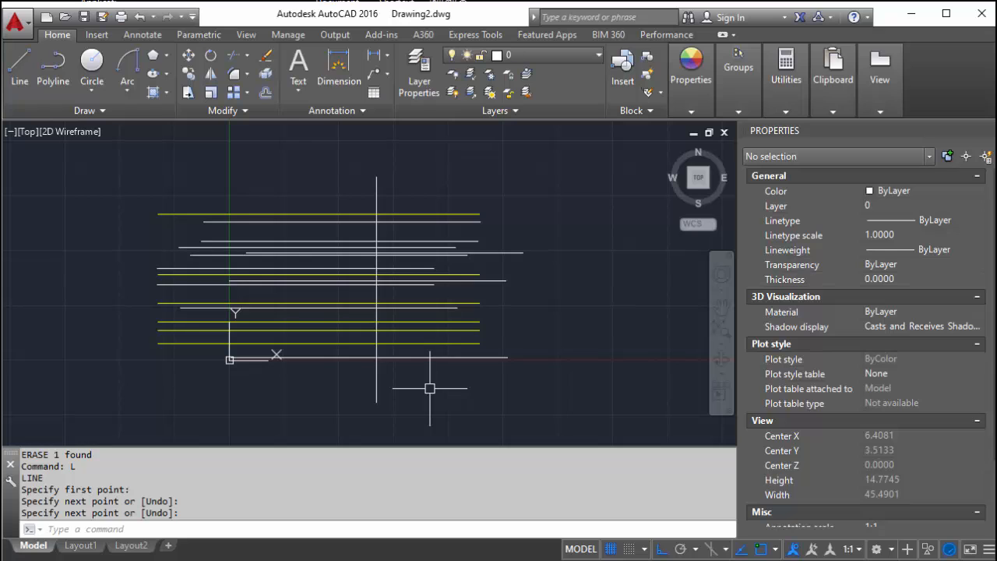
click(390, 189)
click(349, 206)
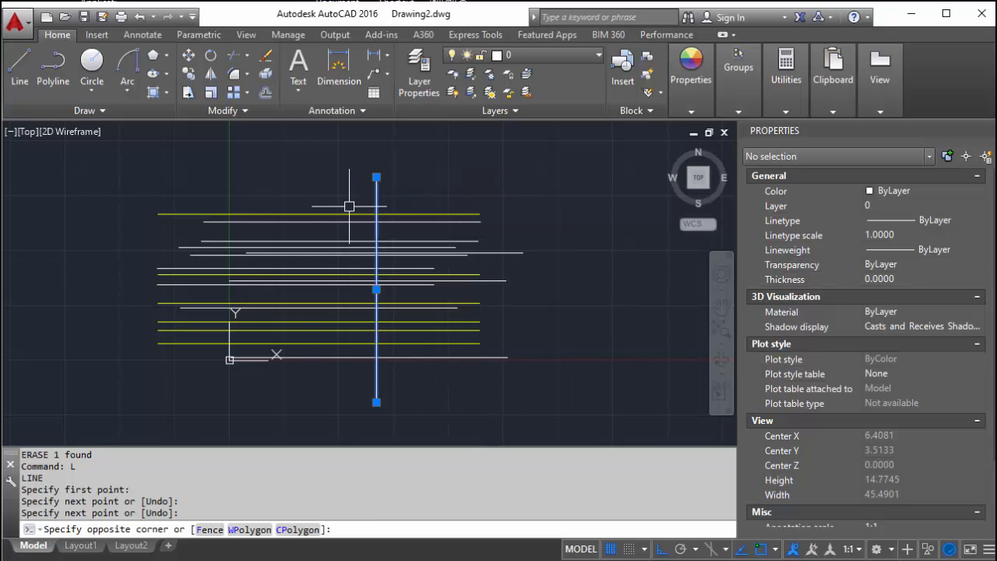
key(Escape)
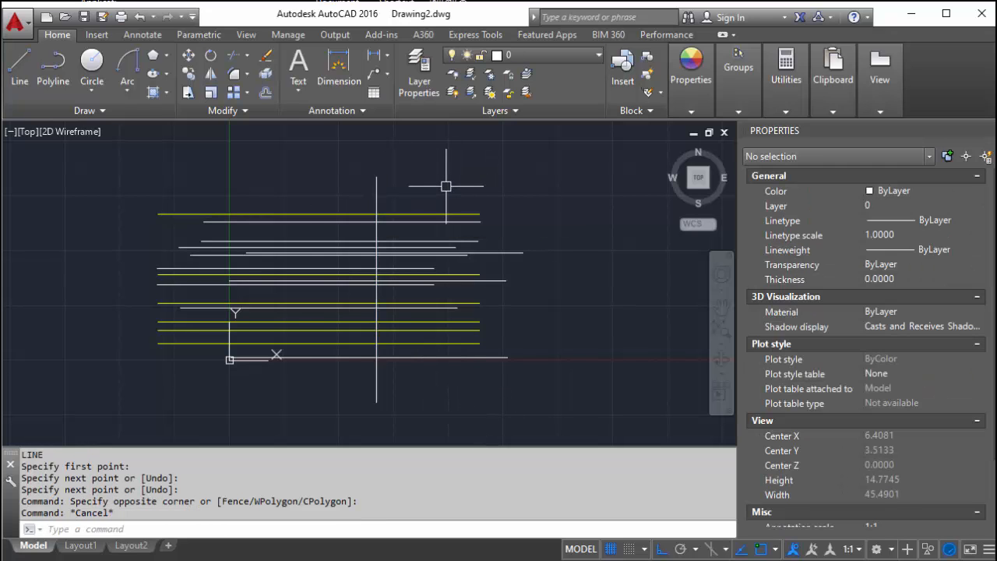
text(trim)
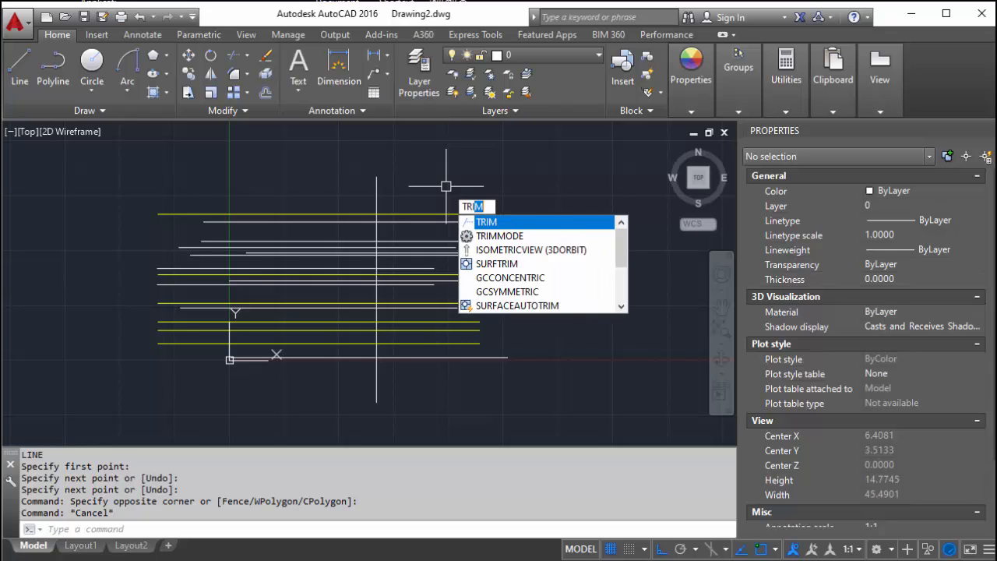
key(Return)
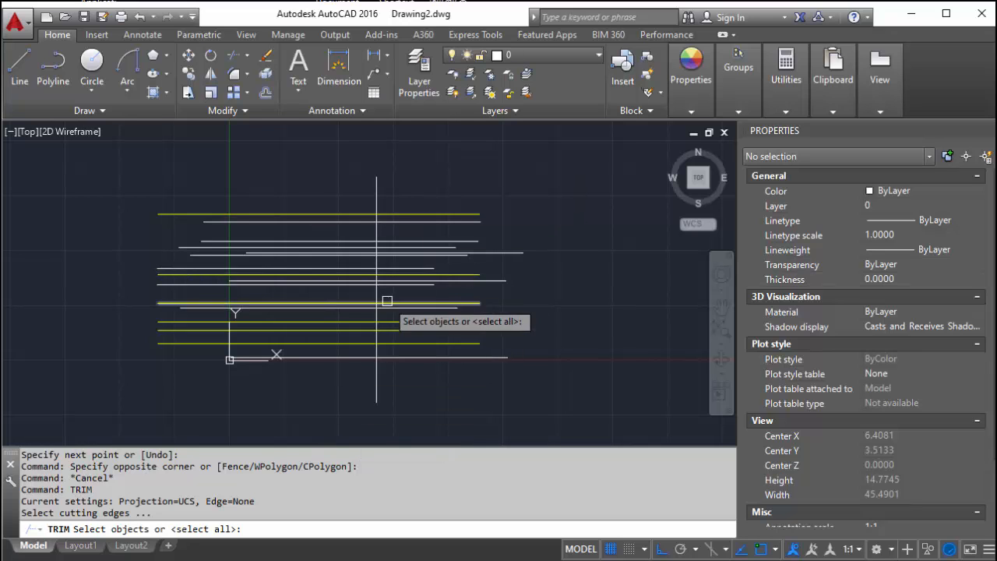
click(529, 168)
click(176, 388)
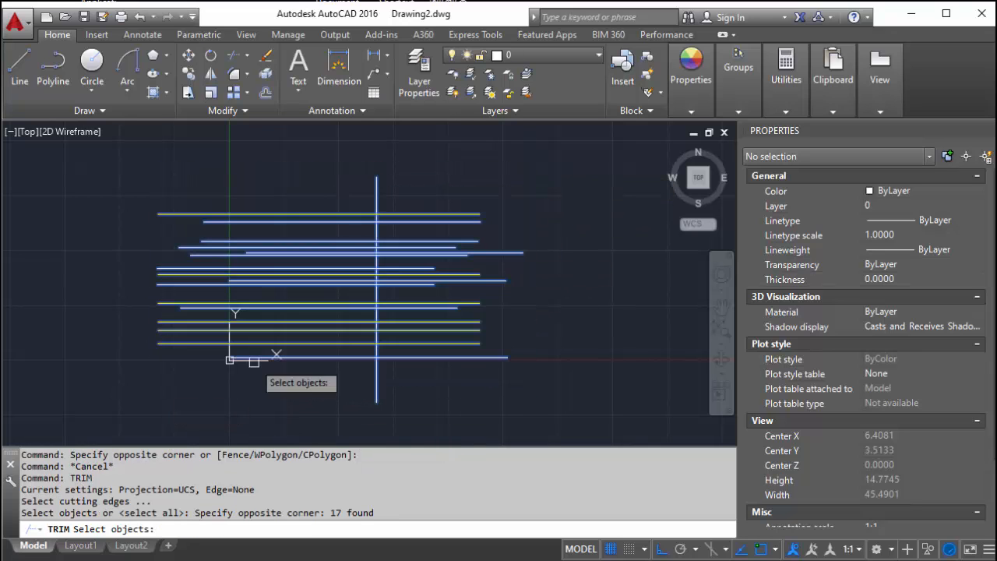
key(Escape)
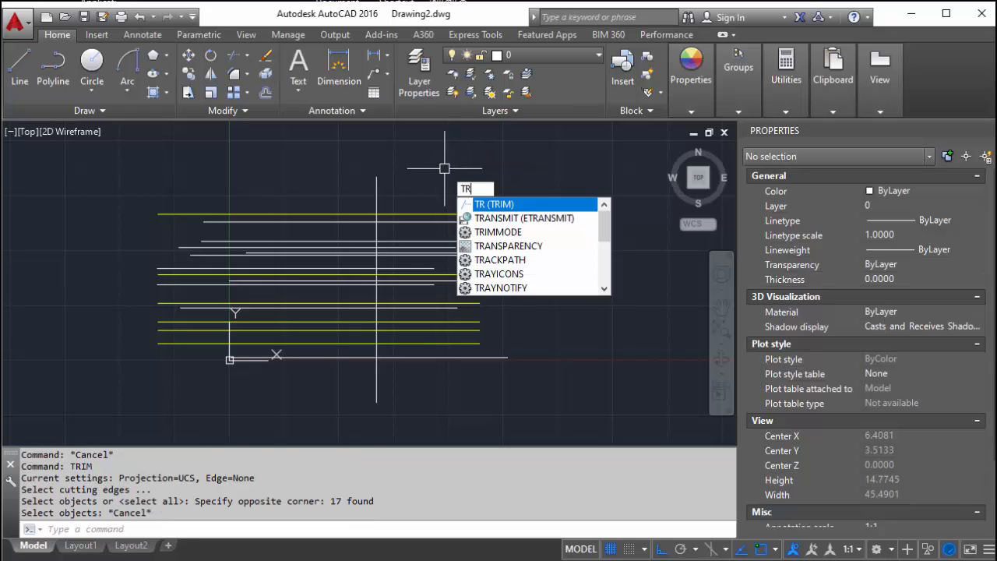
Step: Trim off the parts of all the horizontal lines right of the vertical line one by one, using the vertical line as the cutting edge
key(Return)
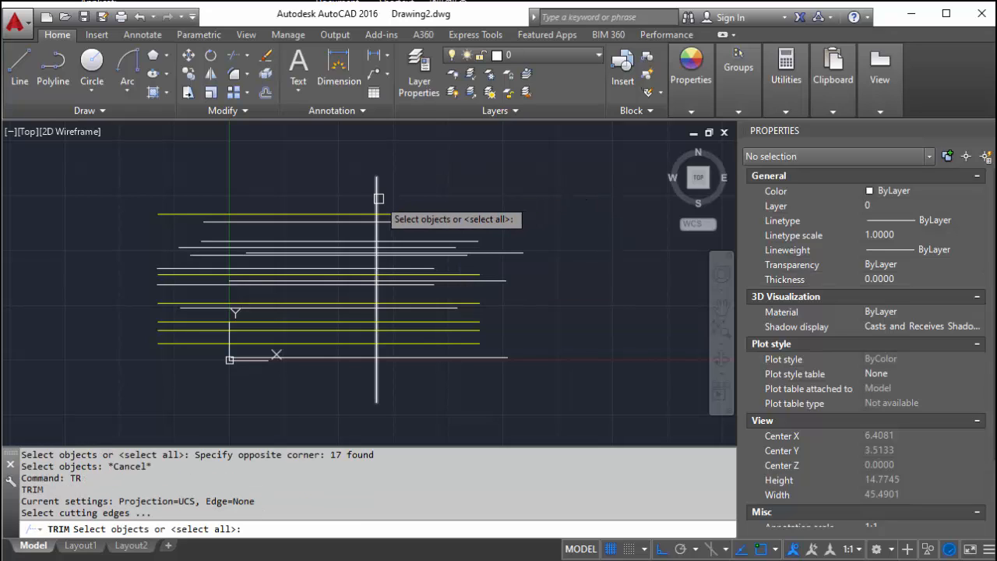
click(378, 195)
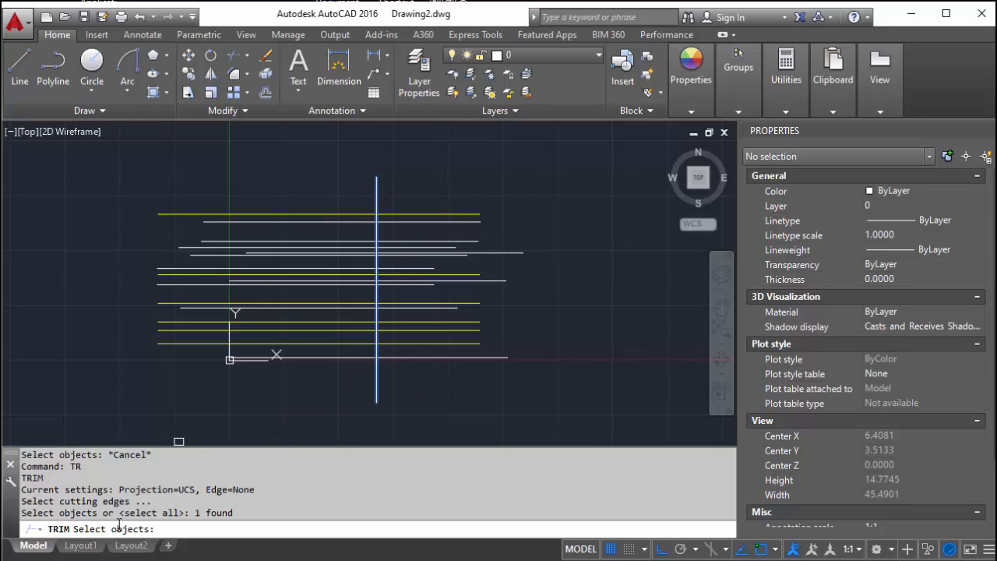
key(Return)
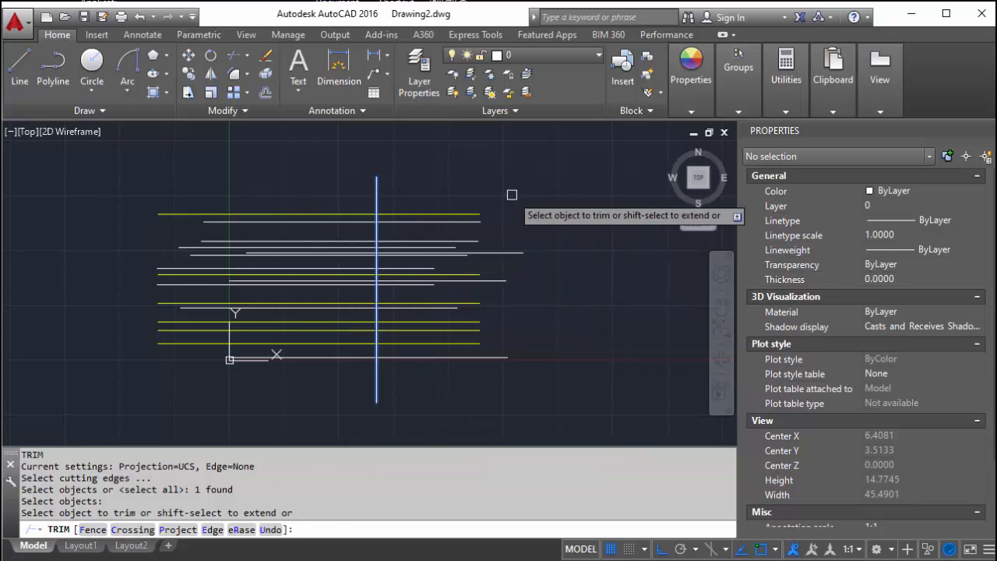
click(436, 213)
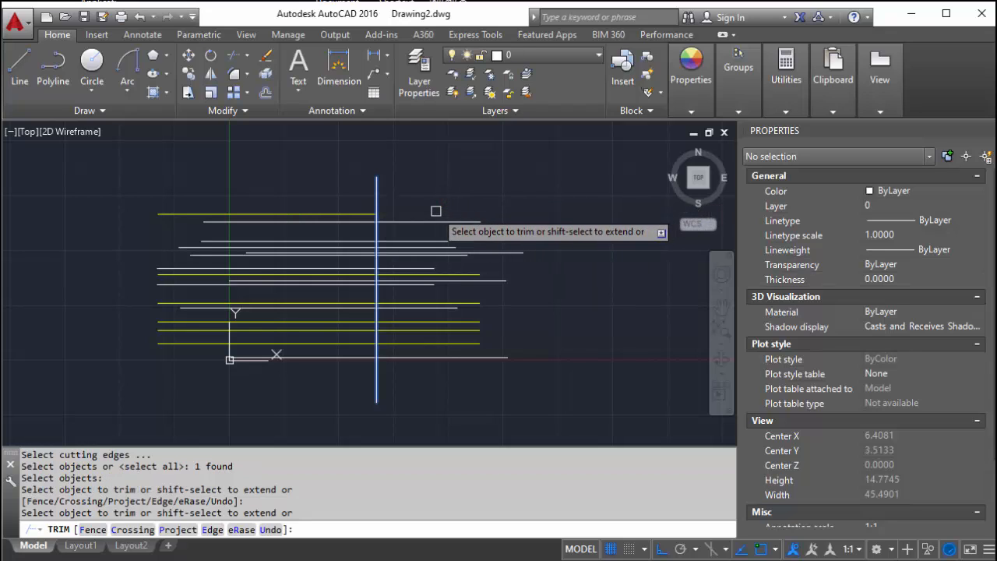
click(439, 221)
click(435, 238)
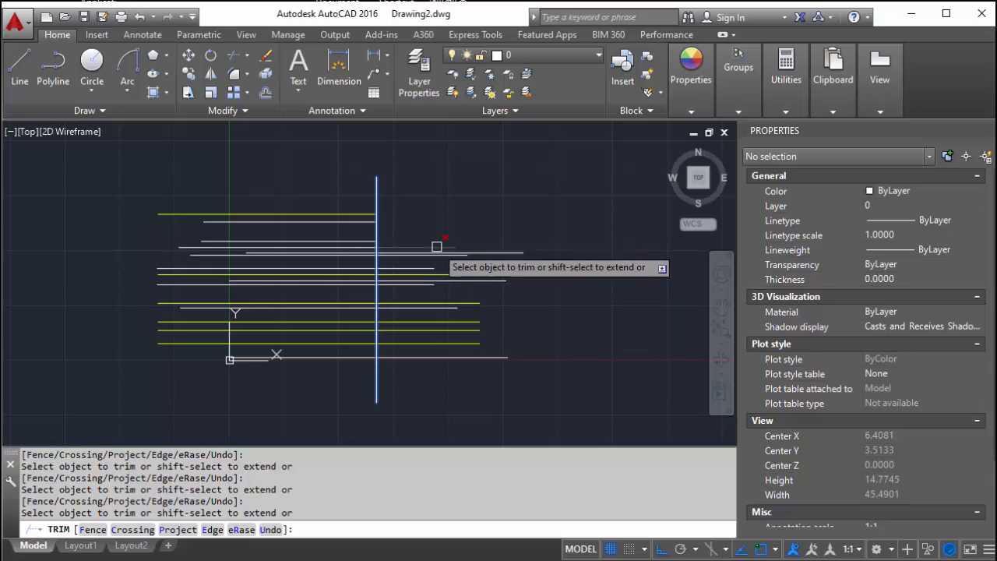
click(437, 248)
click(477, 253)
click(459, 255)
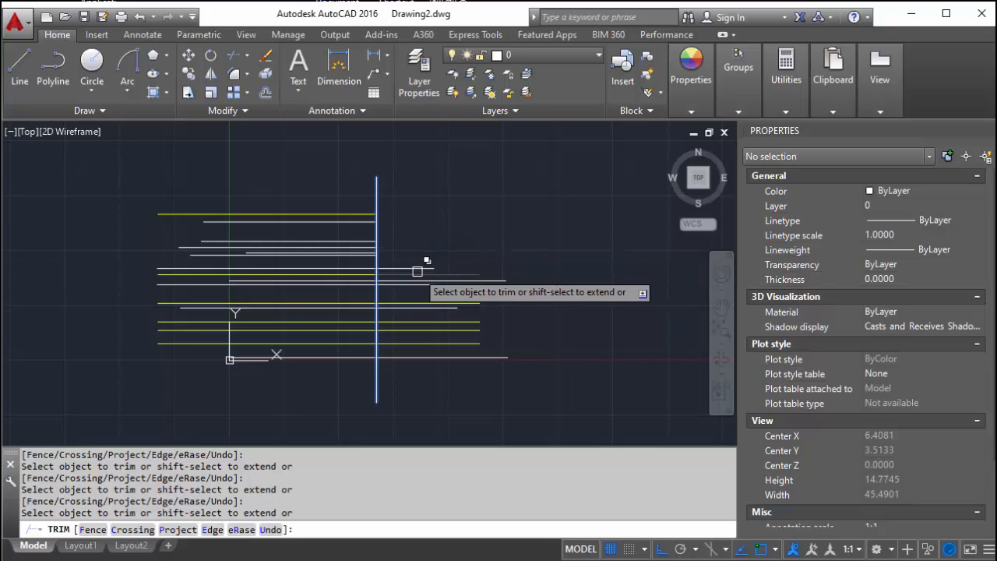
click(421, 269)
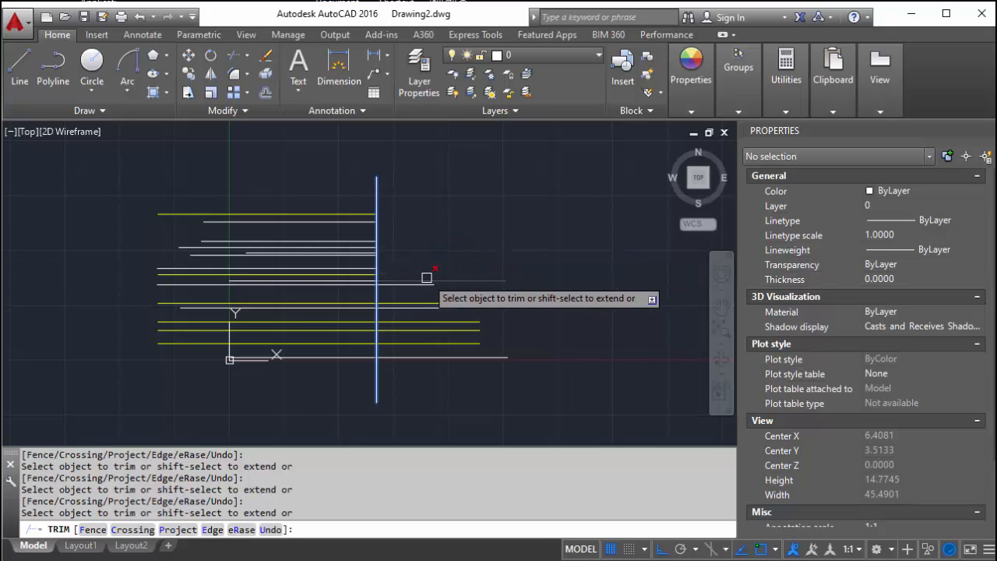
click(427, 279)
click(440, 303)
click(439, 307)
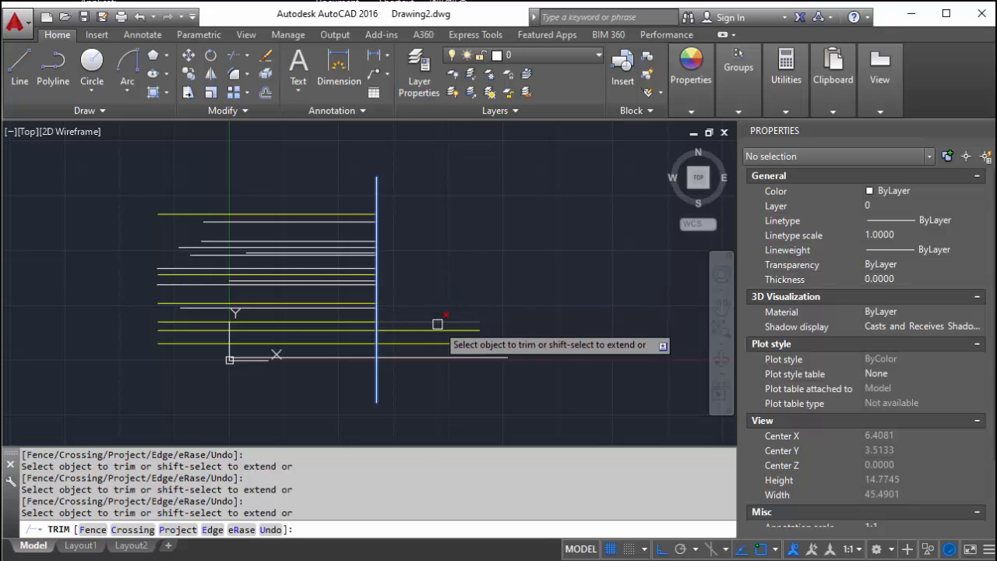
click(441, 317)
click(432, 333)
click(426, 344)
click(425, 355)
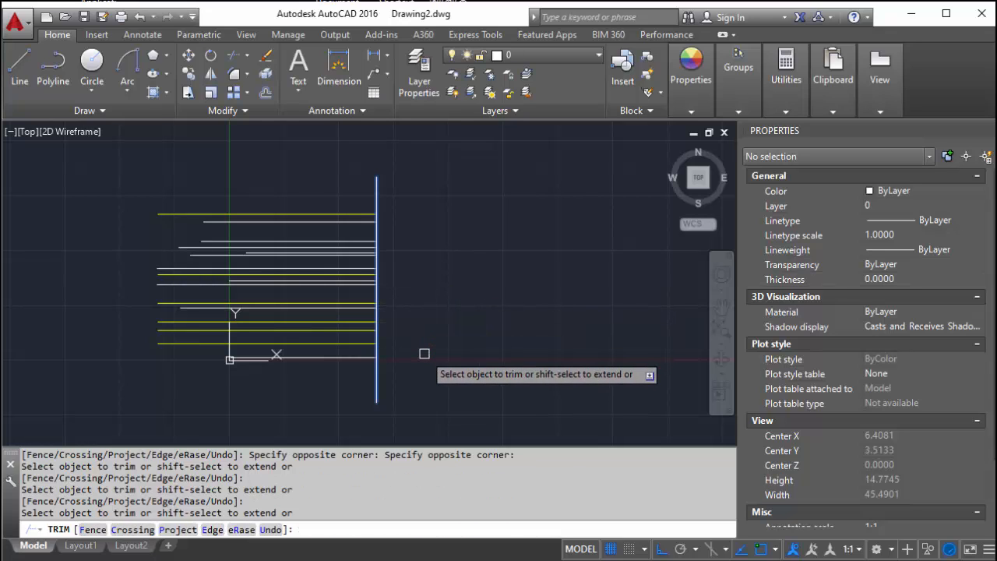
click(425, 354)
click(417, 312)
key(Return)
scroll(380, 214, up, 6)
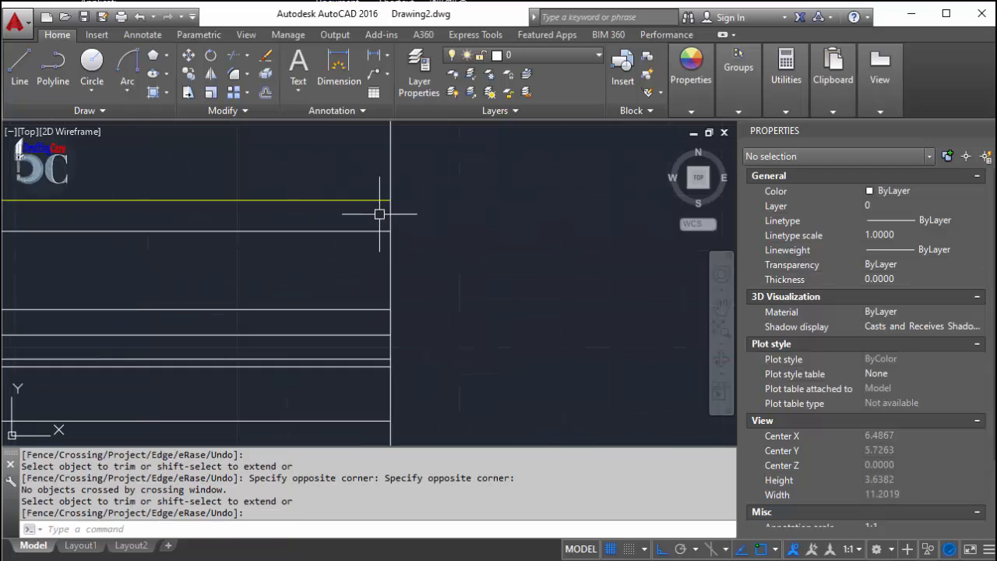
scroll(379, 213, down, 8)
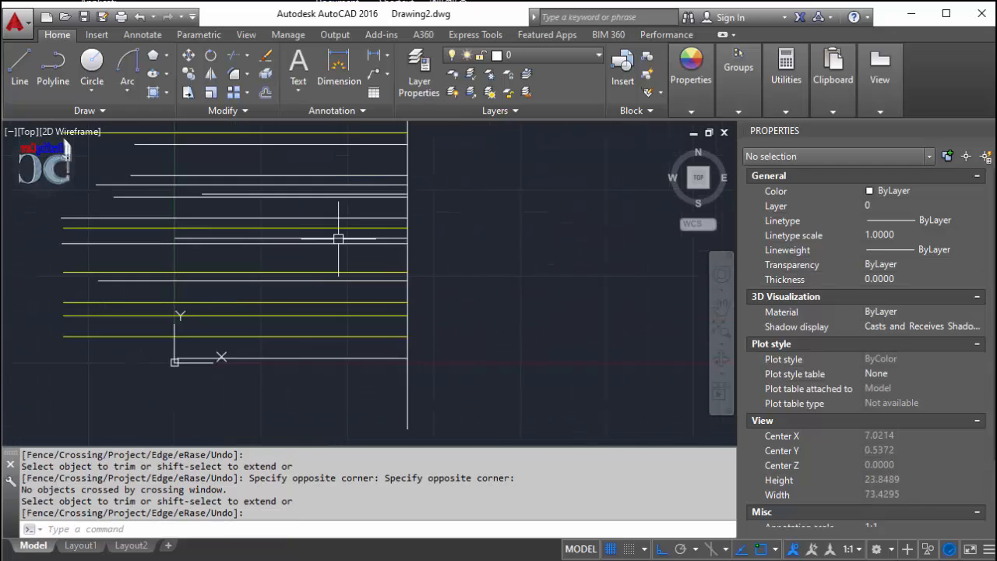
scroll(338, 239, up, 1)
scroll(444, 289, down, 2)
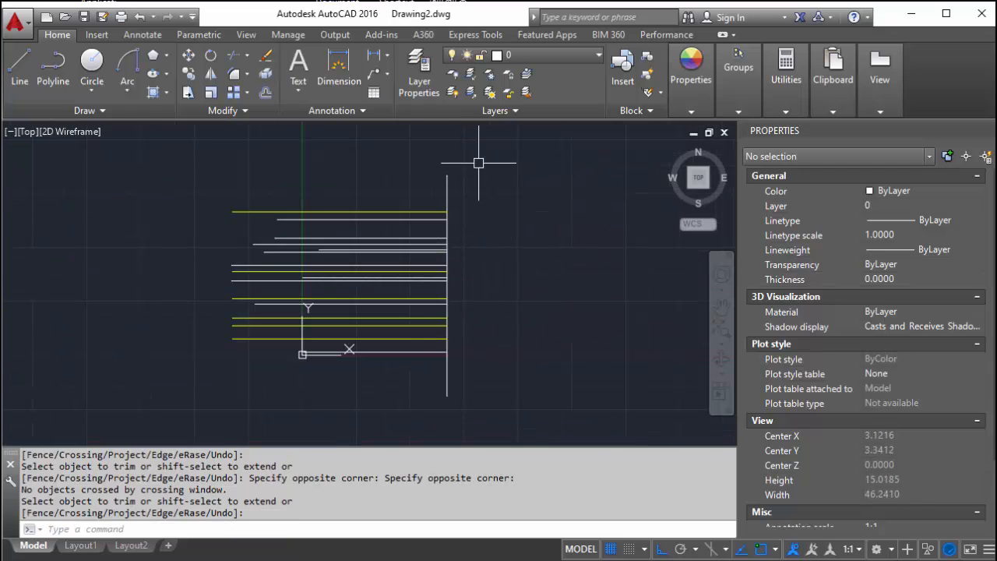
Step: Move the vertical line horizontally to the left so it crosses all the horizontal lines near their middle, just right of the Y axis
key(Return)
text(m)
key(Return)
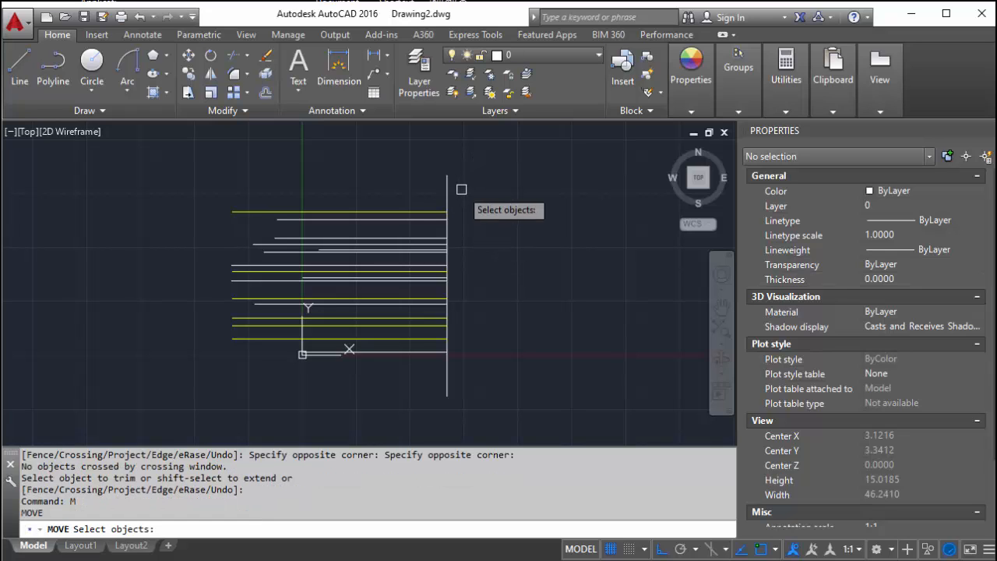
click(466, 162)
click(419, 192)
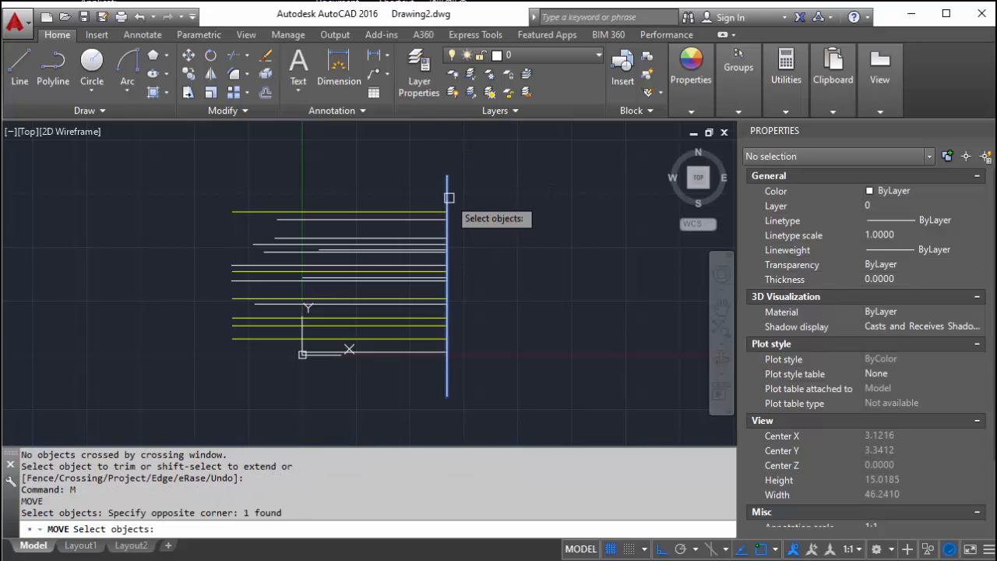
key(Return)
click(537, 160)
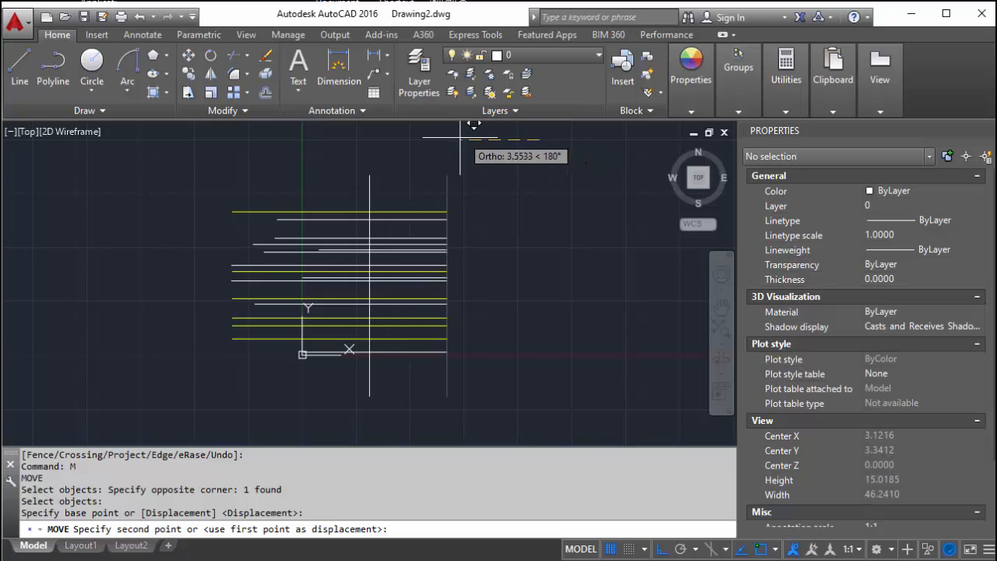
click(426, 152)
key(Return)
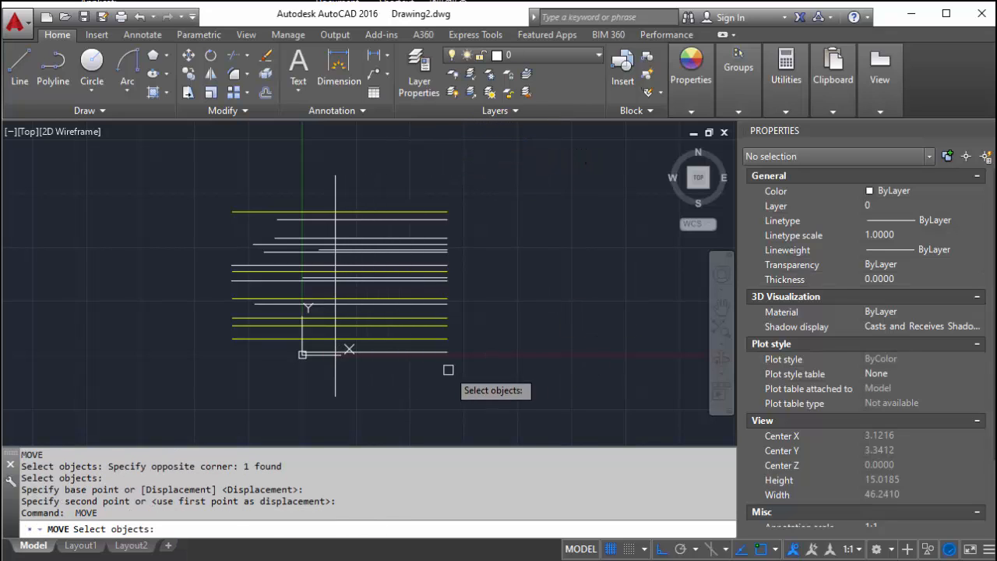
key(Escape)
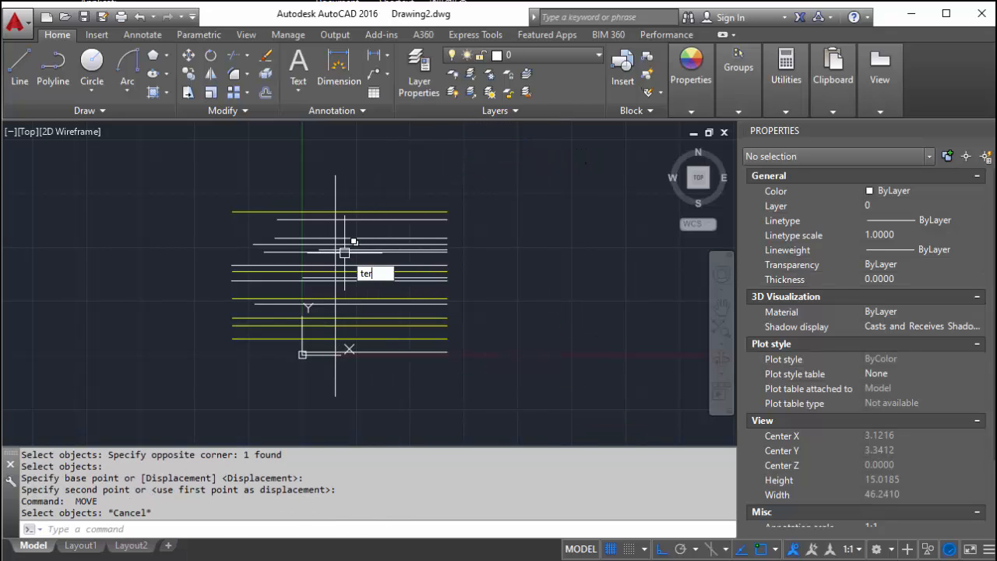
Step: Trim the top yellow and top white lines left of the vertical line, using these two and the vertical line as cutting edges
key(Escape)
key(Escape)
text(TR)
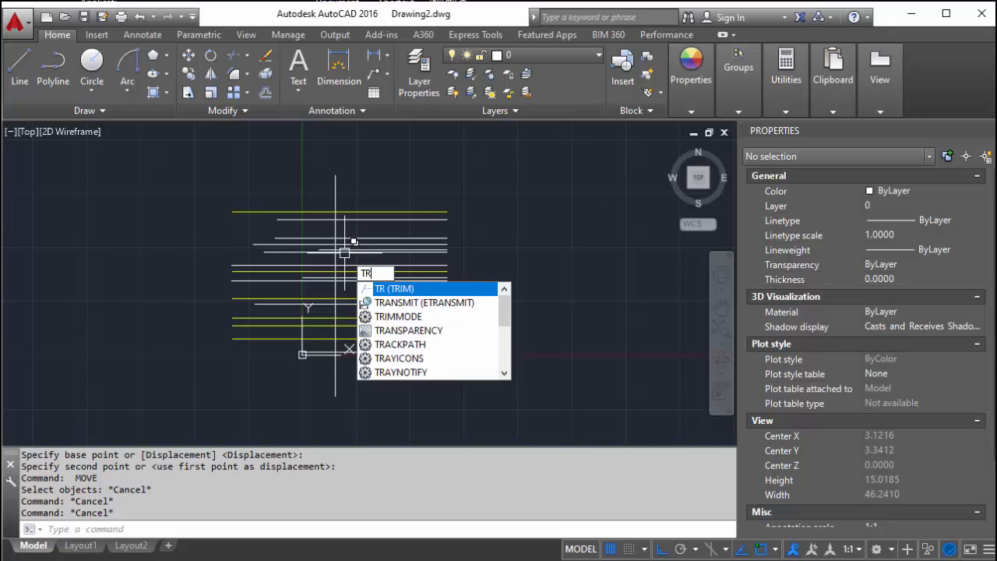
key(Return)
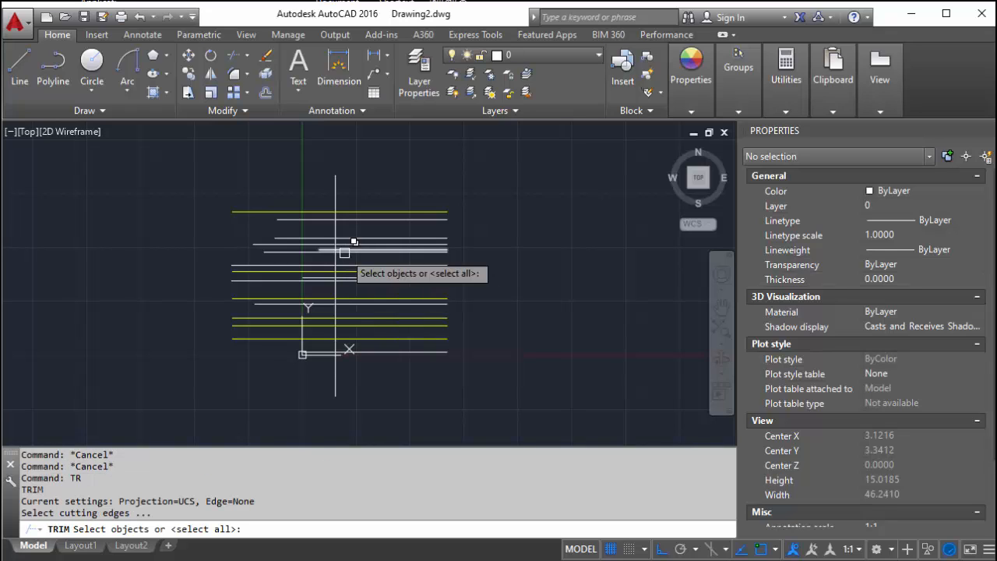
click(336, 199)
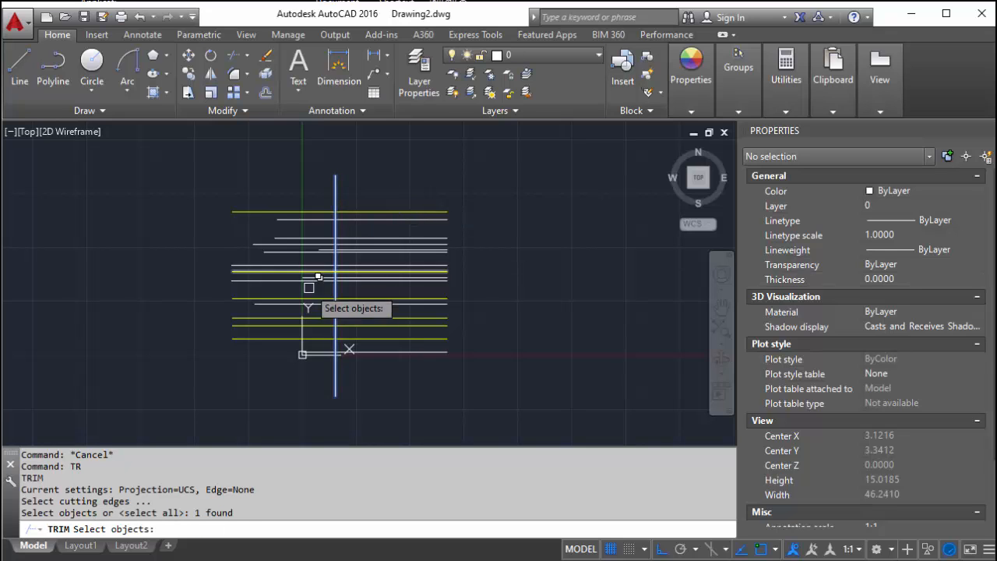
scroll(327, 351, down, 2)
scroll(345, 295, up, 4)
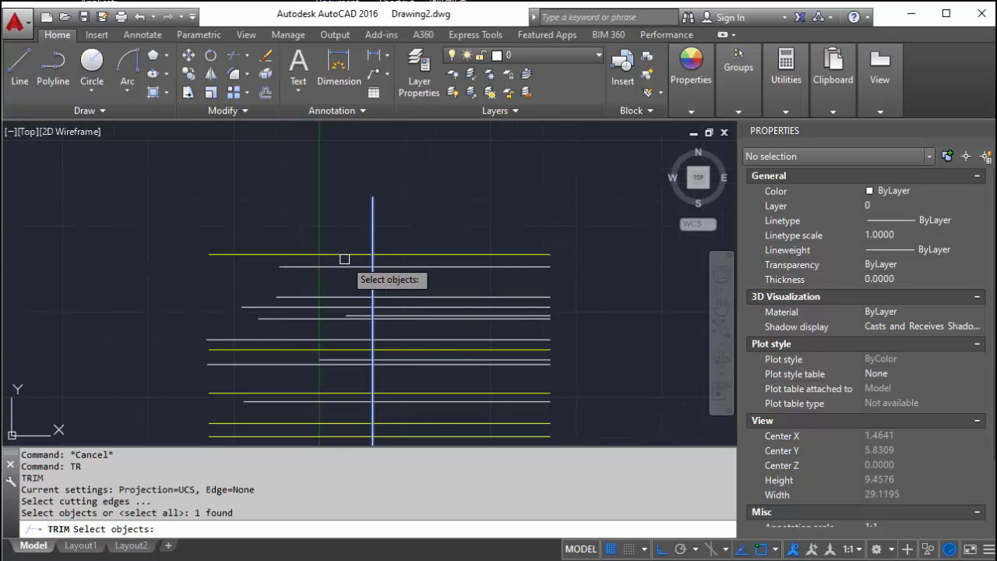
click(342, 267)
click(365, 254)
key(Return)
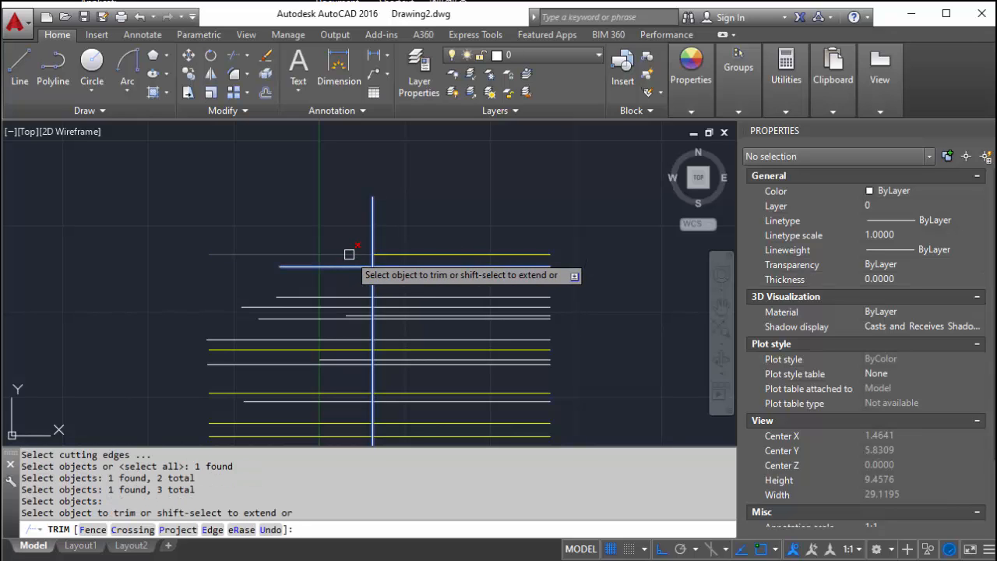
click(345, 254)
click(346, 264)
Step: Trim the remaining horizontal lines left of the vertical line all at once with a crossing window, and end the Trim command
scroll(366, 228, down, 4)
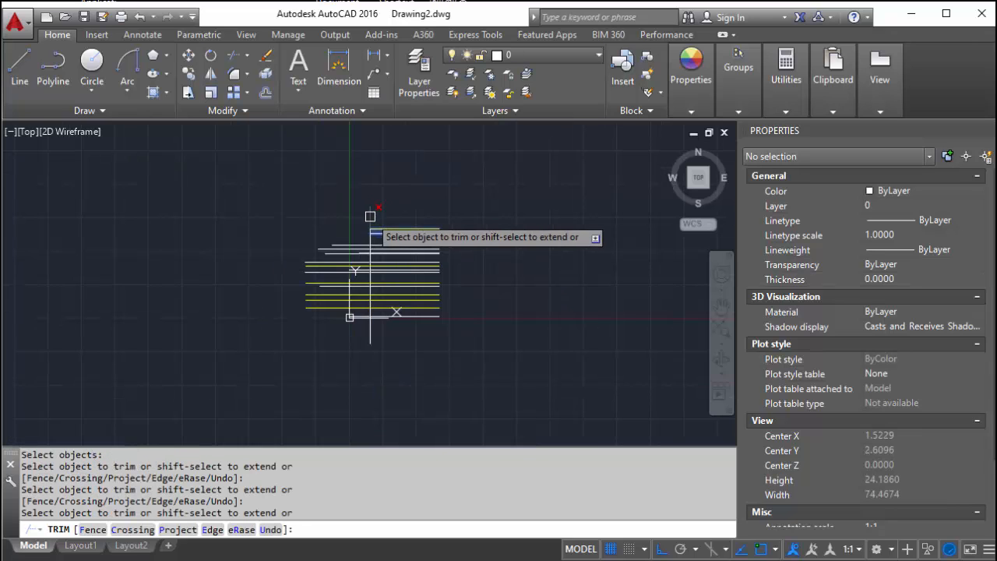
scroll(369, 216, up, 4)
click(348, 208)
scroll(348, 208, down, 2)
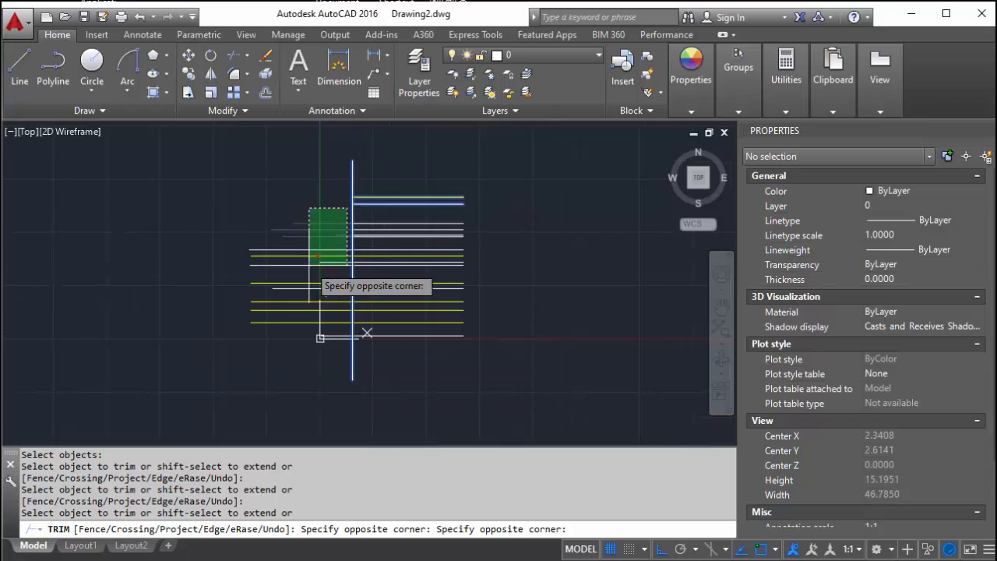
click(198, 411)
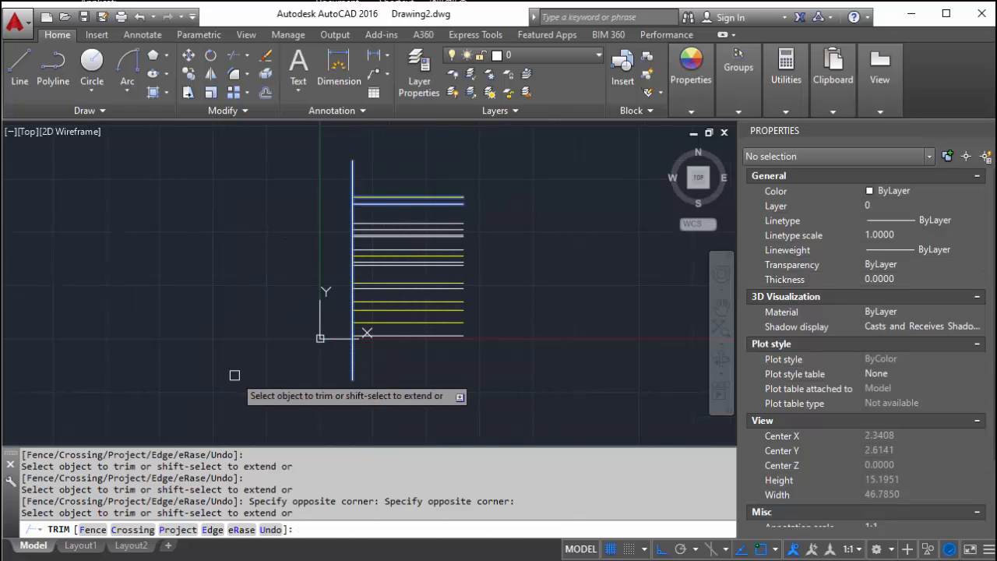
scroll(447, 196, up, 2)
scroll(215, 273, down, 2)
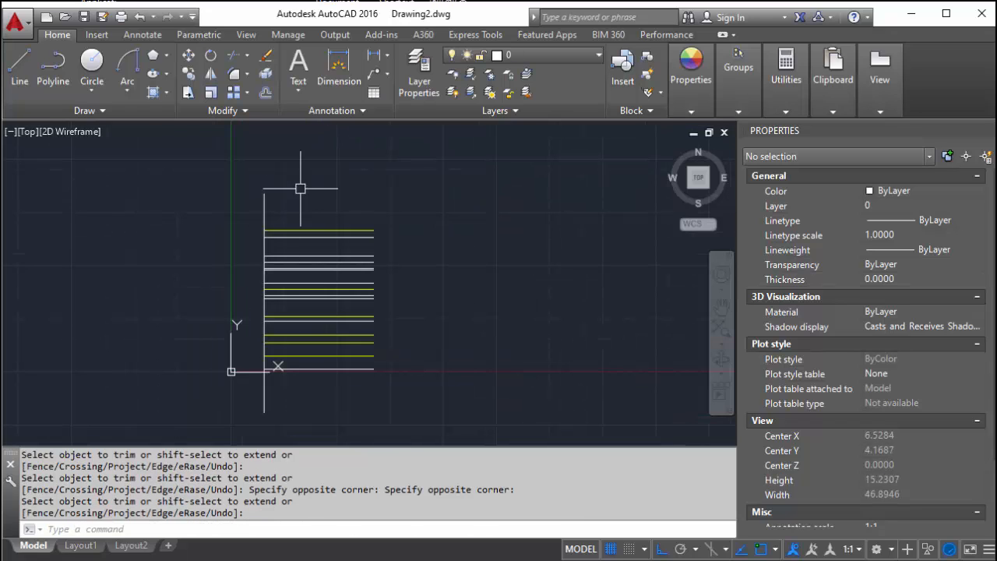
Step: Move the vertical line a short distance to the right so it crosses the shortened horizontal lines at about a third of their length
key(Escape)
key(Escape)
text(m)
key(Return)
click(265, 216)
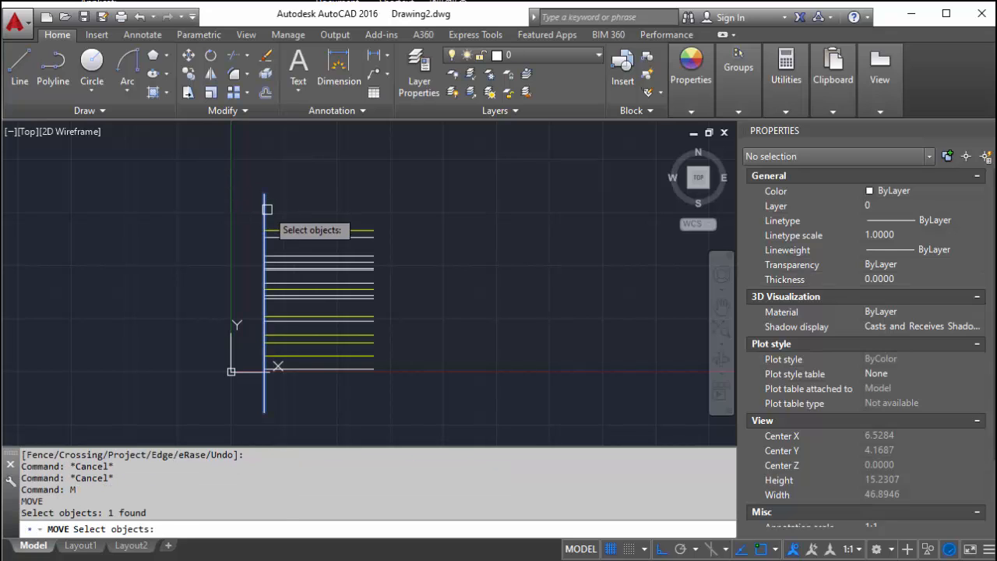
key(Return)
click(304, 182)
click(306, 187)
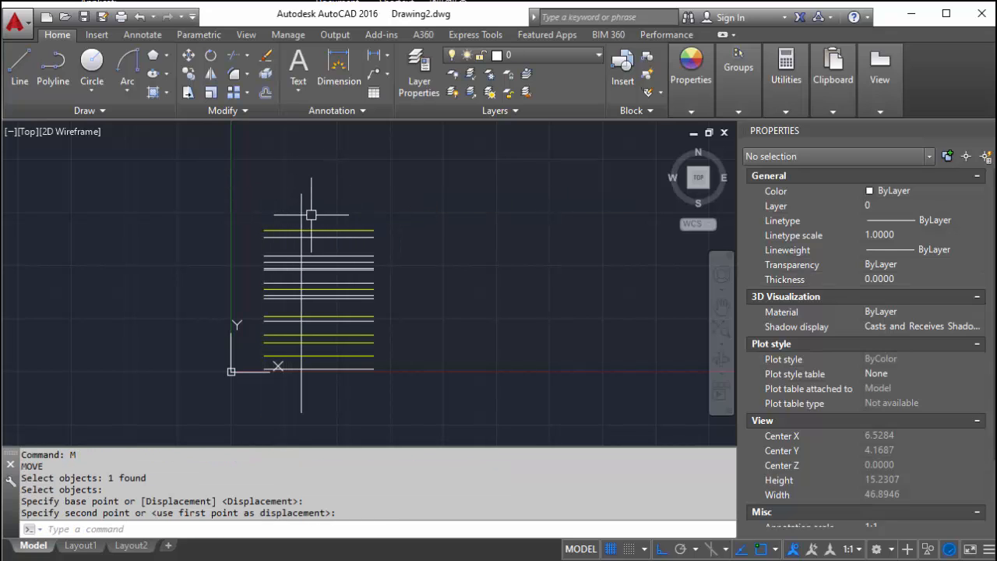
Step: Trim all the horizontal lines left of the vertical line with one crossing window, using only the vertical line as the cutting edge
key(Escape)
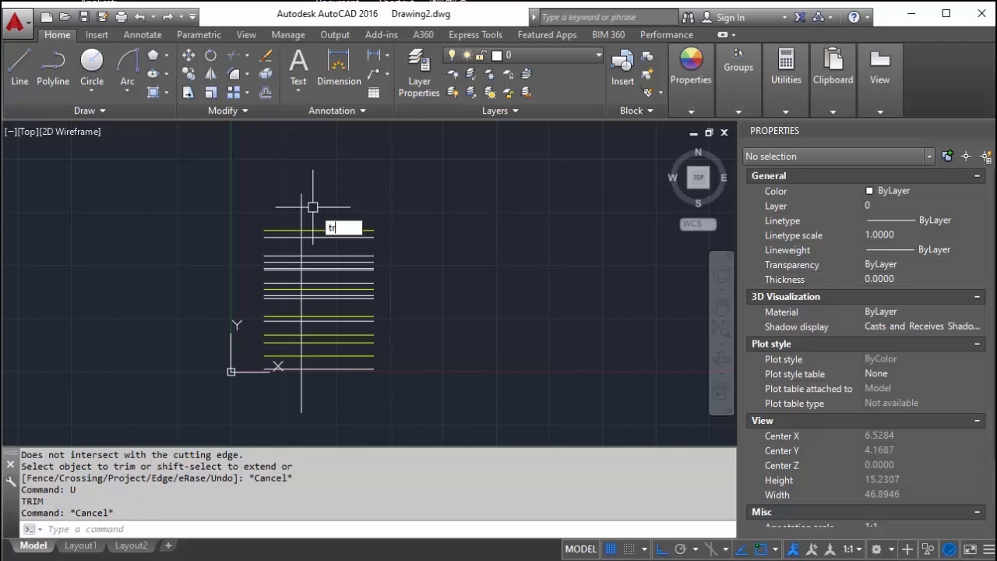
text(tr)
key(Return)
click(300, 214)
key(Return)
click(280, 201)
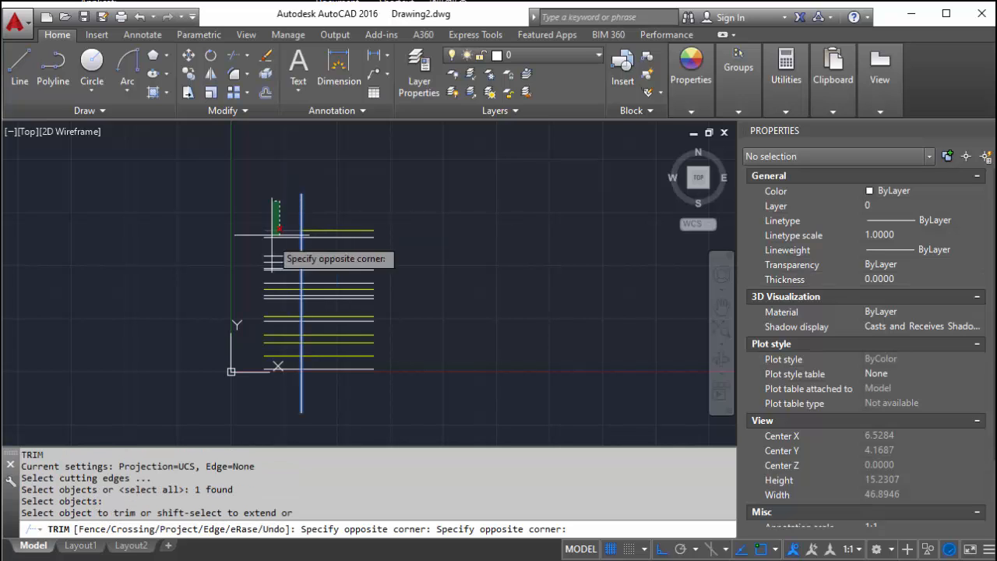
click(211, 383)
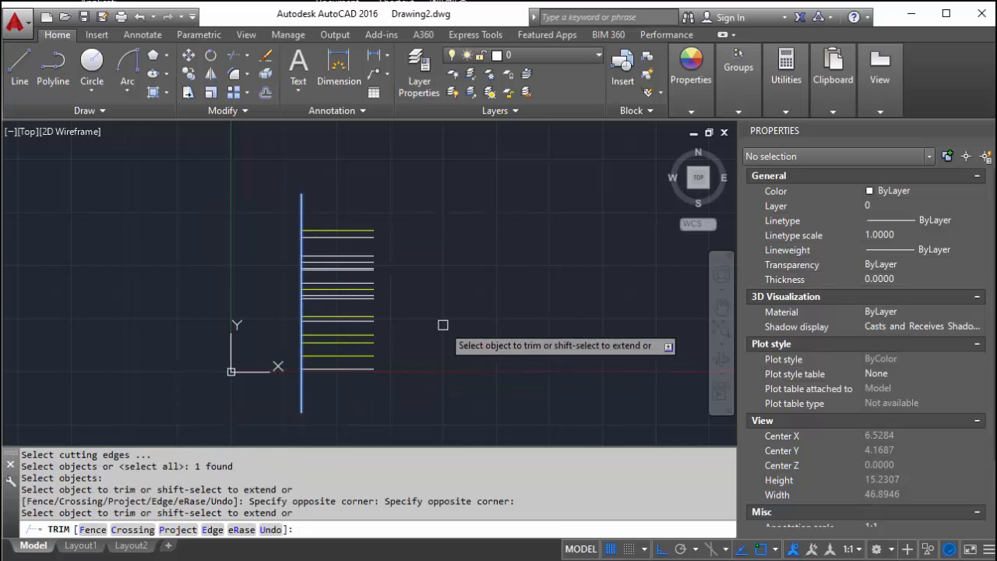
key(Return)
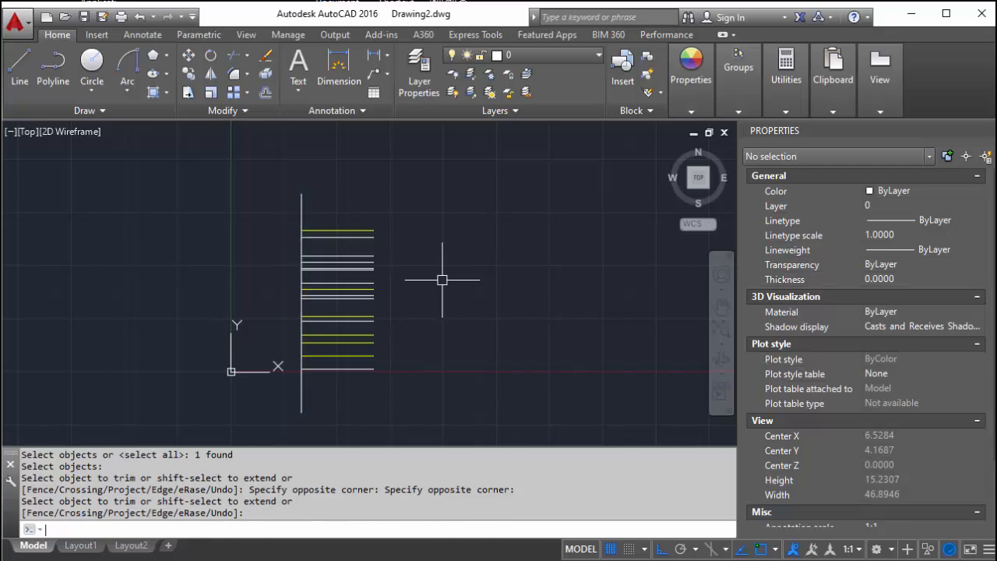
key(Escape)
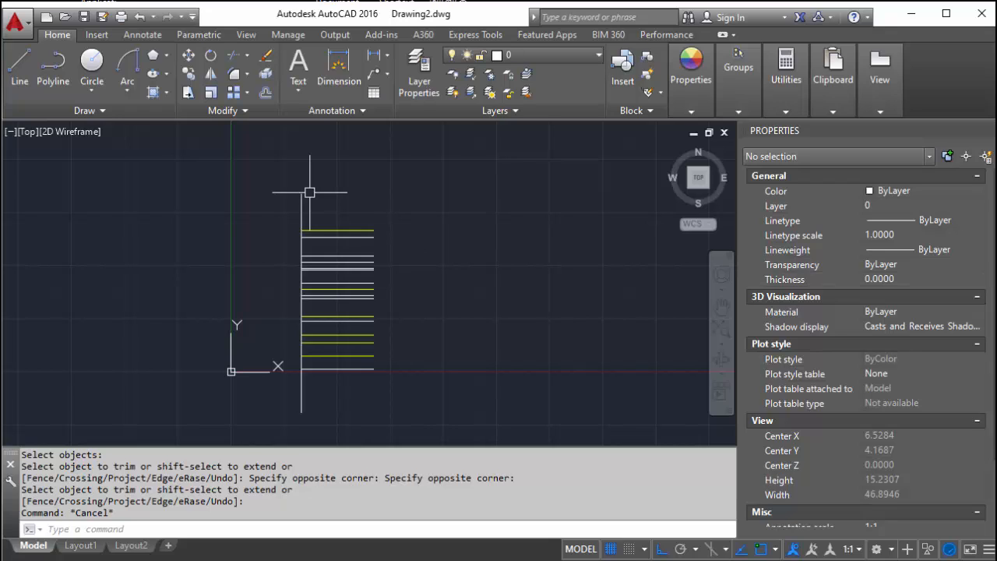
key(Escape)
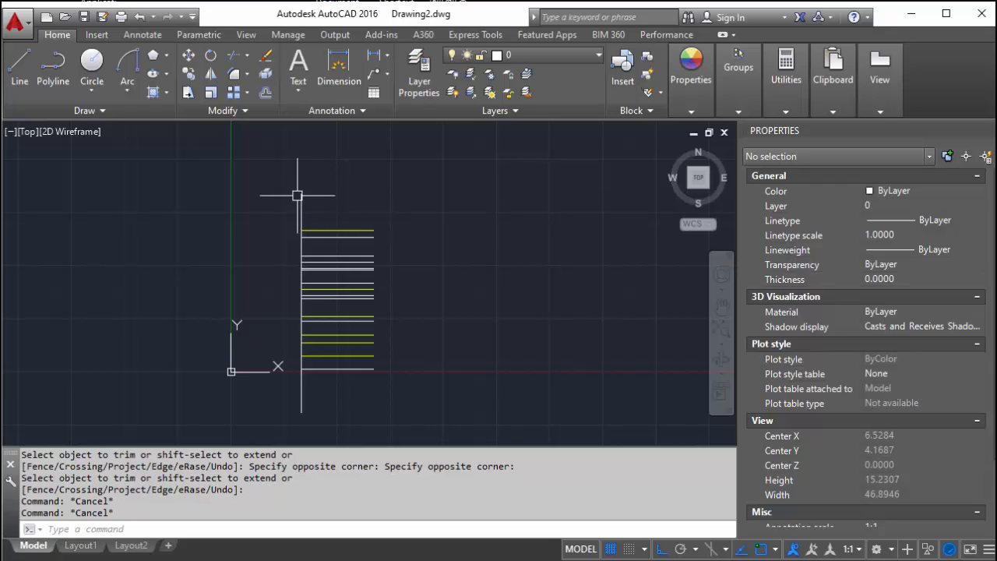
Step: Draw a second vertical line to the right of the first, crossing all the horizontal lines near their middle
key(Escape)
key(Escape)
text(l)
key(Return)
click(296, 183)
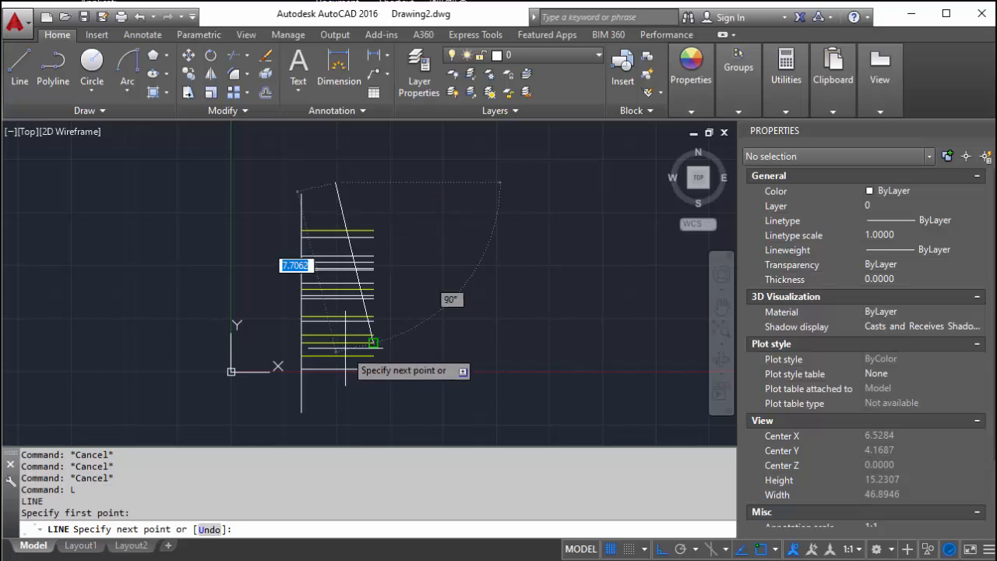
click(335, 184)
key(Return)
Step: Trim the top yellow line and the white lines just below it right of the new vertical line, using that line as cutting edge
text(tr)
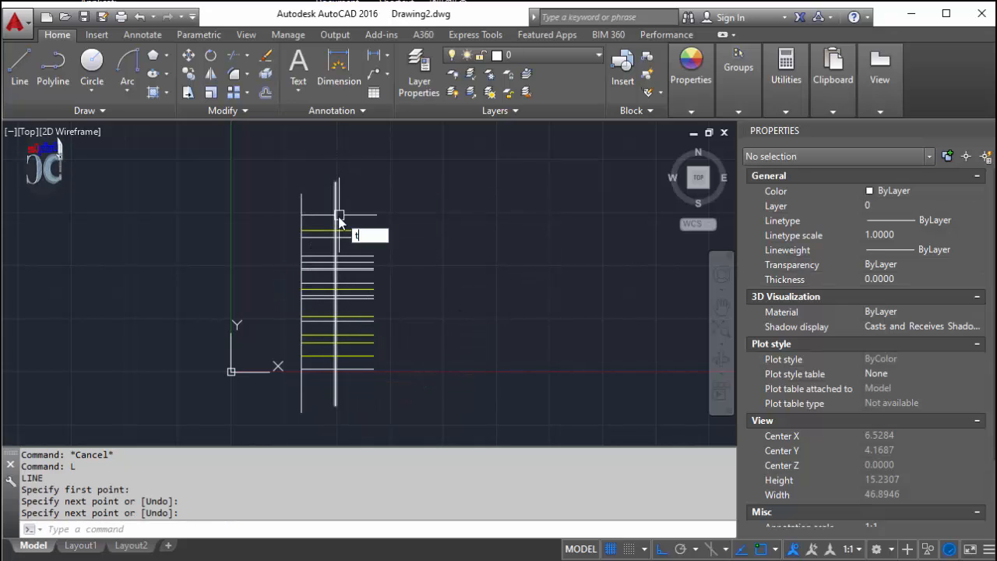
key(Return)
click(333, 201)
key(Return)
click(363, 231)
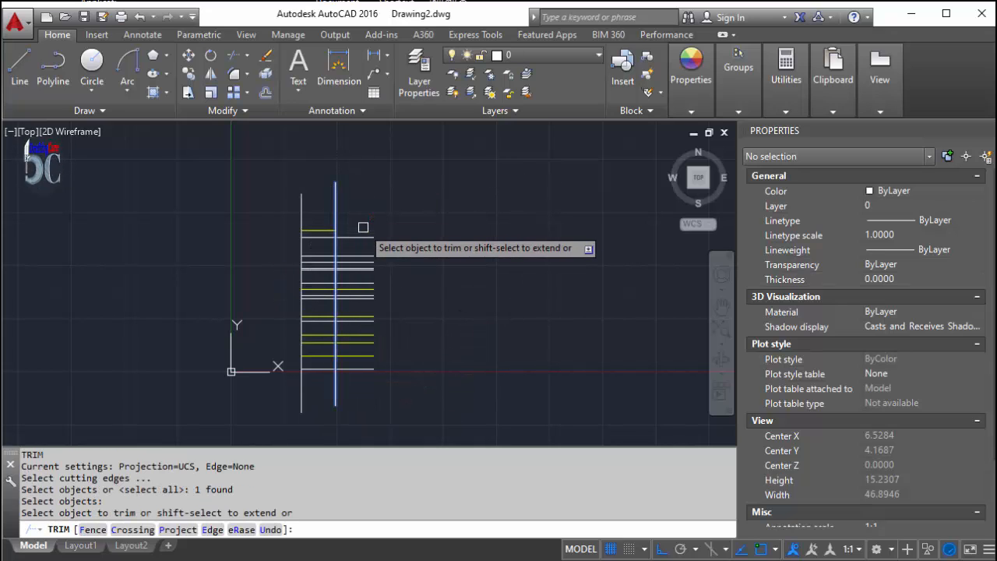
click(363, 246)
click(363, 255)
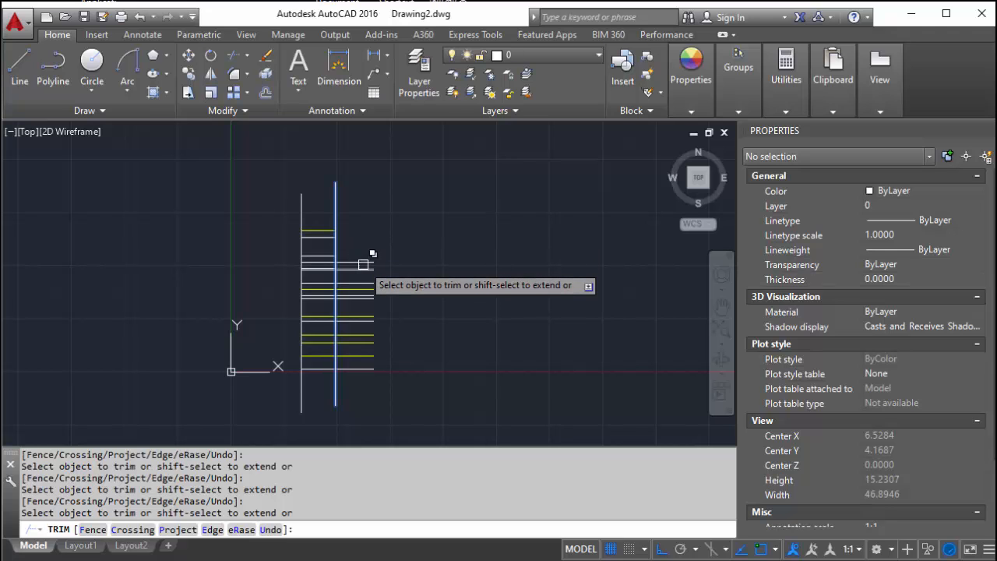
Step: Trim the next white lines right of the new vertical line, down to the one just above the second yellow line
click(362, 262)
click(372, 248)
click(363, 265)
click(363, 281)
click(364, 270)
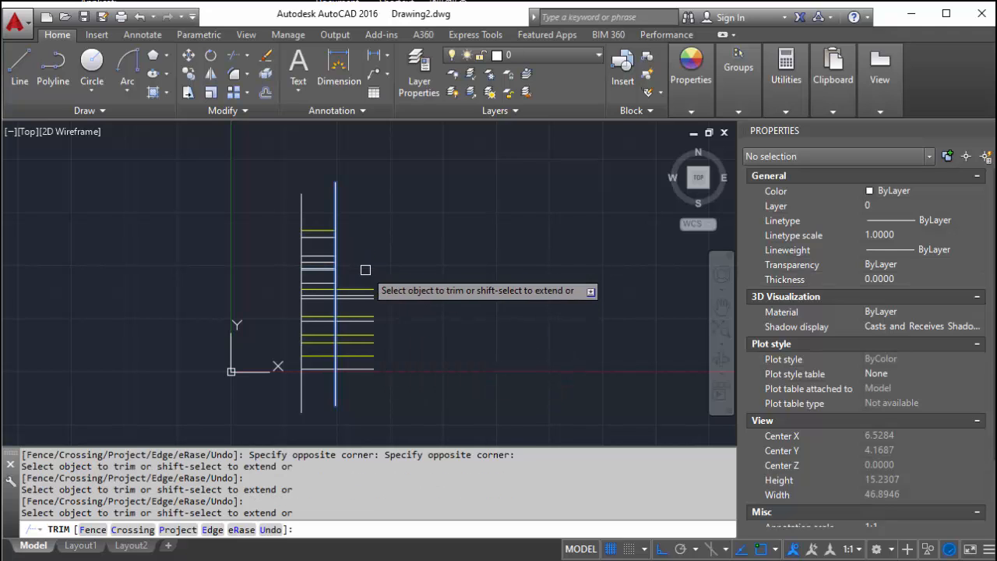
Step: Trim the remaining horizontal lines right of the new vertical line with one crossing window, and end the Trim command
click(402, 249)
click(357, 395)
key(Return)
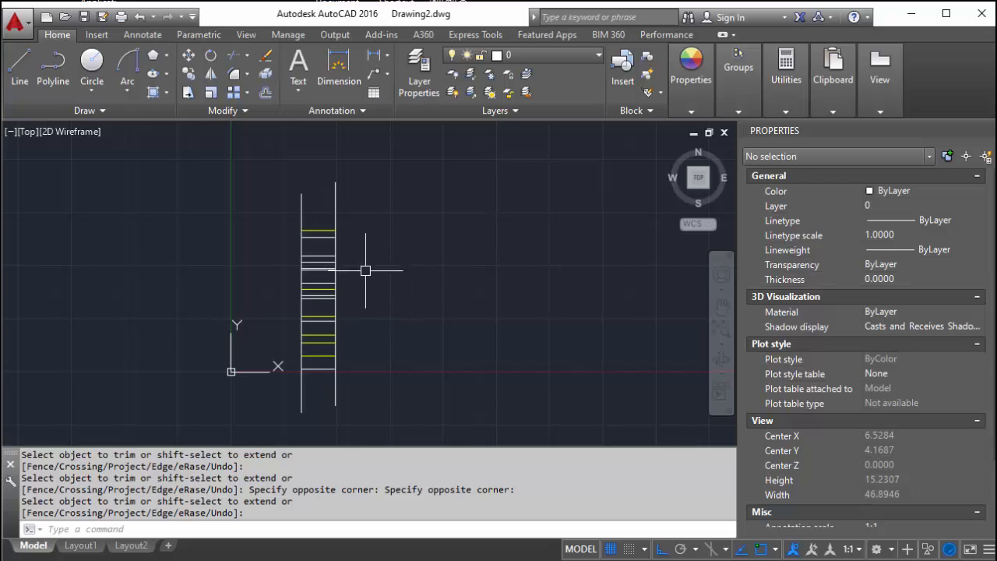
Step: Select the trimmed horizontal lines between the two vertical lines with a selection window
click(281, 165)
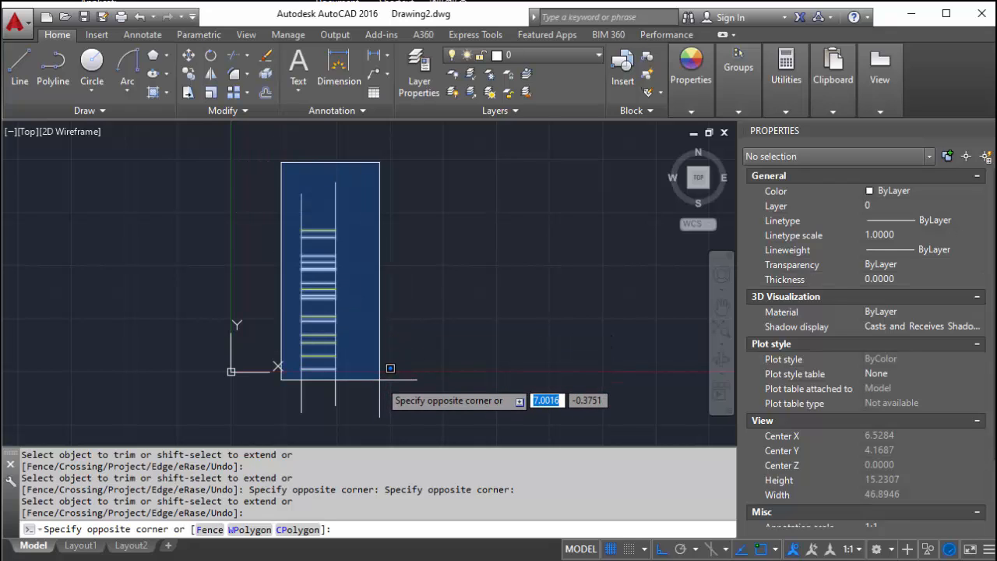